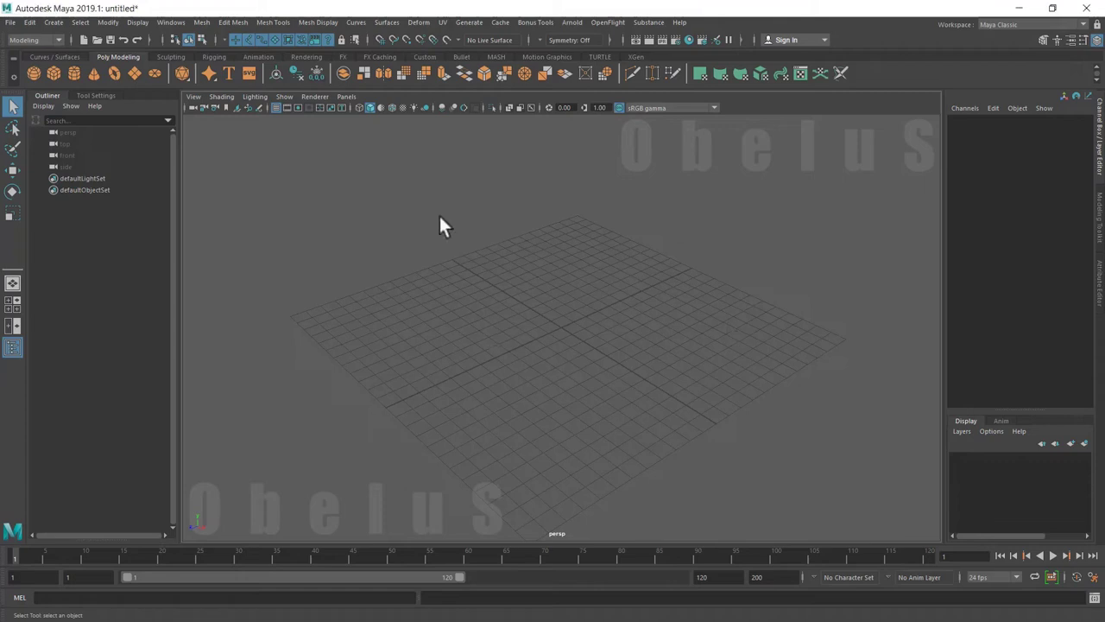
Create a default polygon cube at the grid origin and zoom in on it
{"action": "left_click", "coordinate": [54, 74]}
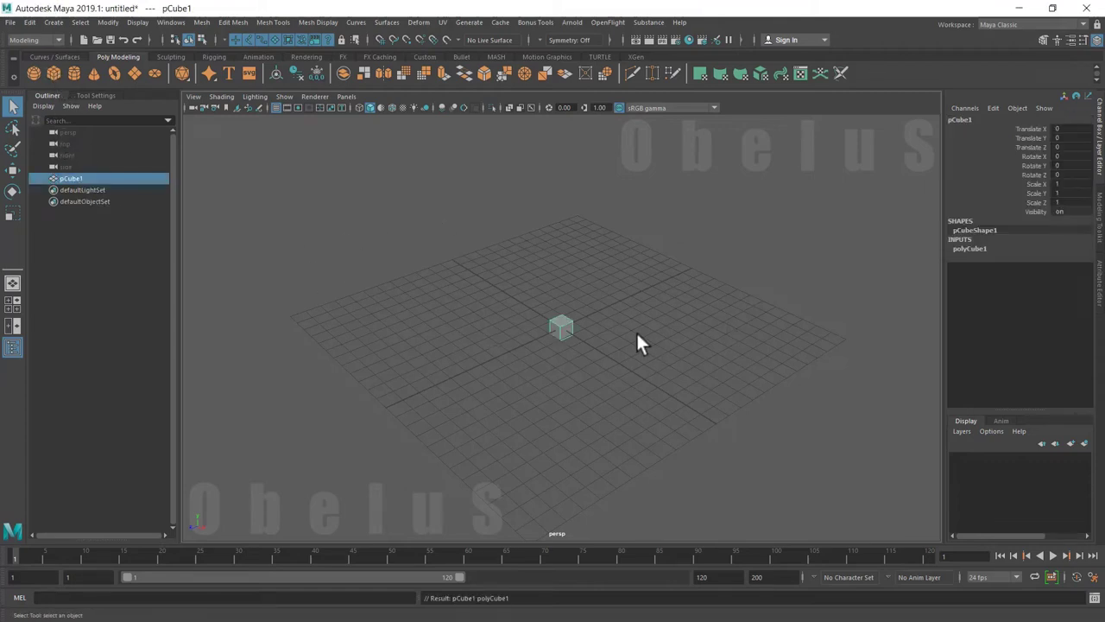
{"action": "scroll", "coordinate": [633, 331], "scroll_direction": "up", "scroll_amount": 2}
{"action": "scroll", "coordinate": [584, 337], "scroll_direction": "up", "scroll_amount": 3}
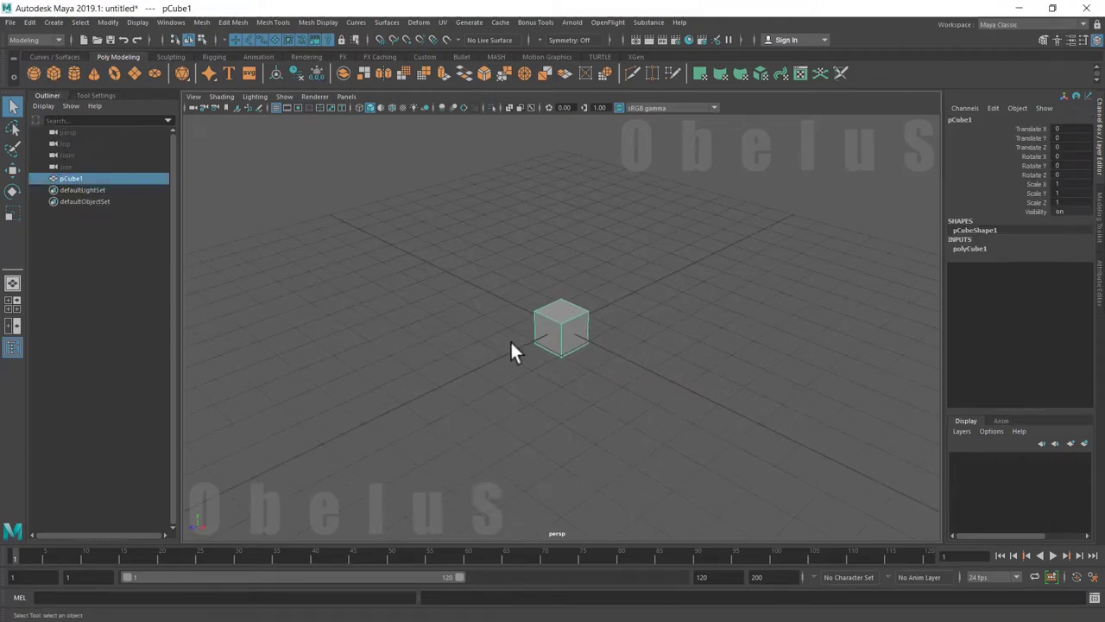
{"action": "scroll", "coordinate": [513, 351], "scroll_direction": "up", "scroll_amount": 3}
Switch the cube to face mode, select its right face, and activate the Move tool
{"action": "right_click_drag", "start_coordinate": [602, 354], "coordinate": [599, 337]}
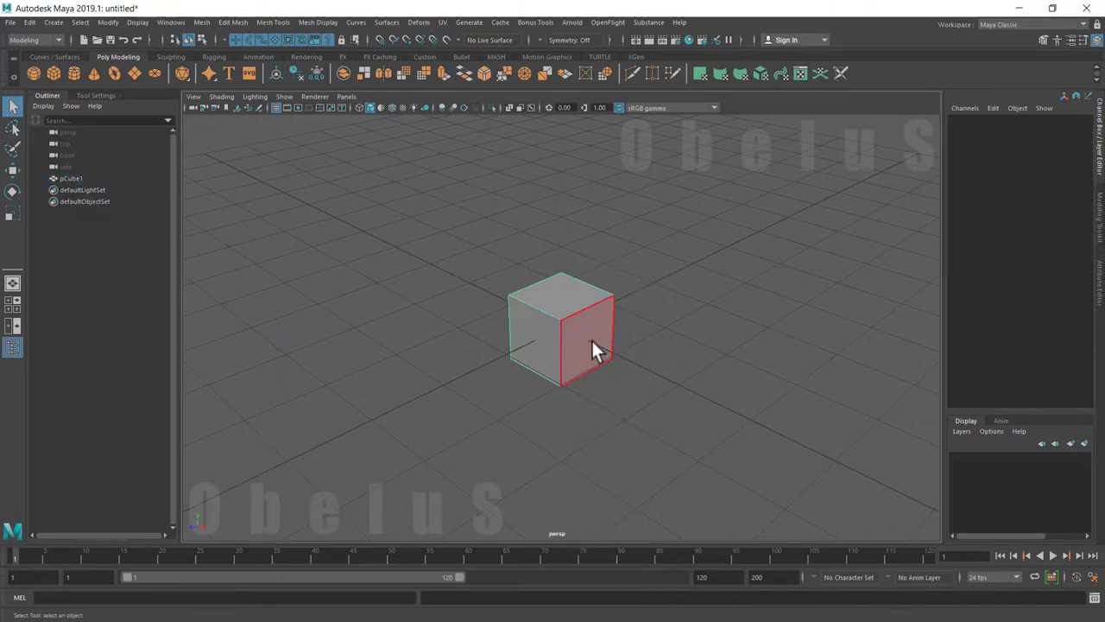
{"action": "left_click", "coordinate": [592, 338]}
{"action": "scroll", "coordinate": [458, 421], "scroll_direction": "down", "scroll_amount": 3}
{"action": "scroll", "coordinate": [458, 421], "scroll_direction": "down", "scroll_amount": 2}
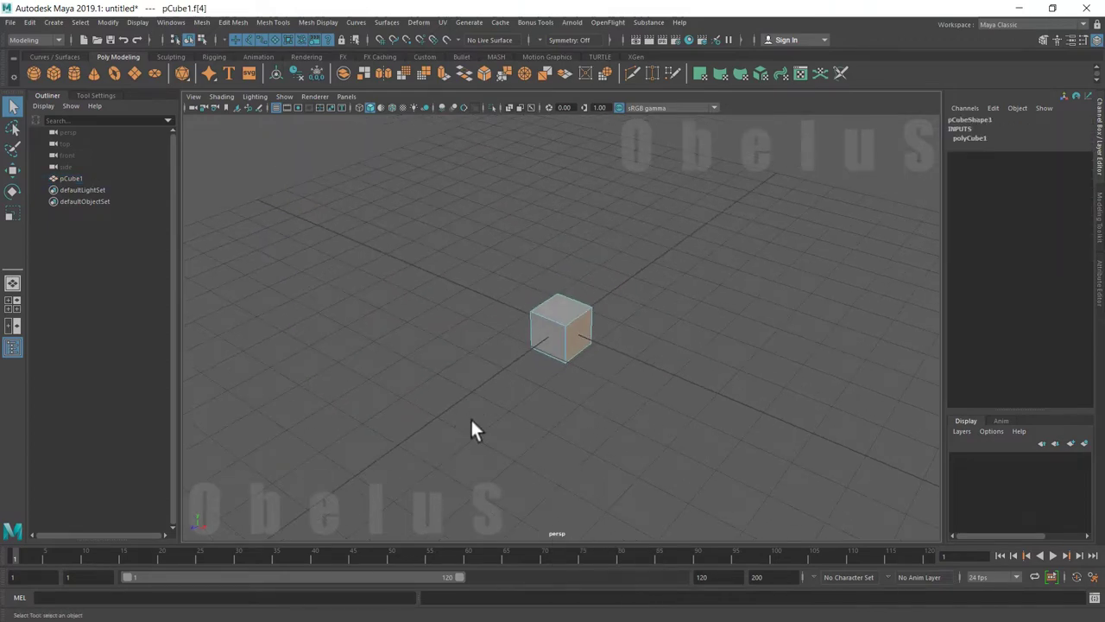
{"action": "key", "text": "w"}
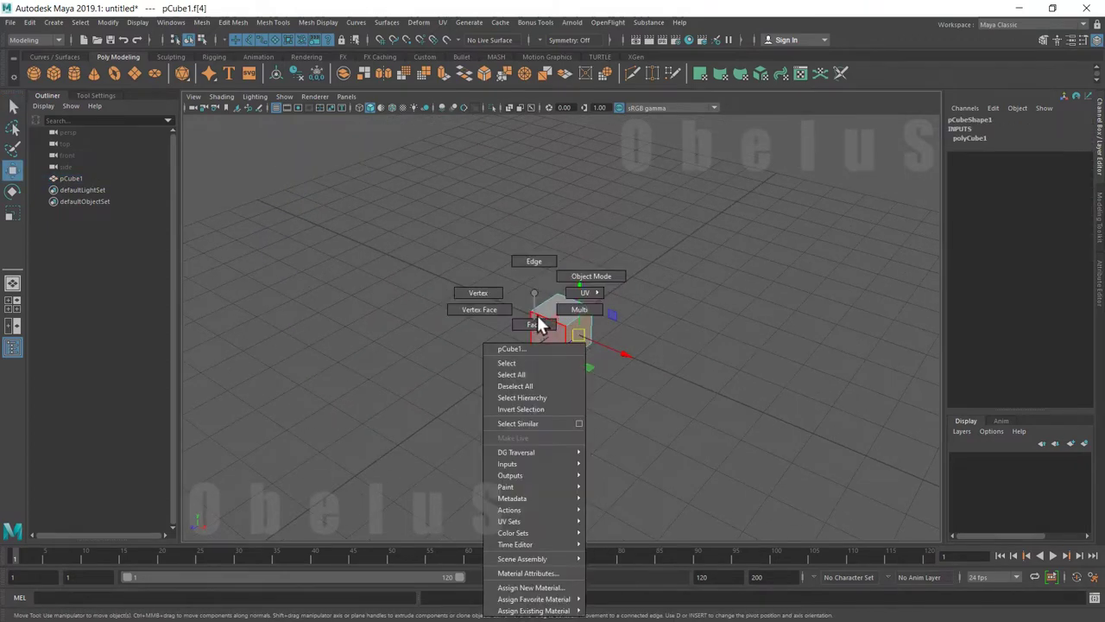
Return to object mode, reselect the cube, and switch to face selection from the marking menu
{"action": "right_click_drag", "start_coordinate": [537, 312], "coordinate": [609, 274]}
{"action": "left_click", "coordinate": [456, 377]}
{"action": "left_click", "coordinate": [538, 343]}
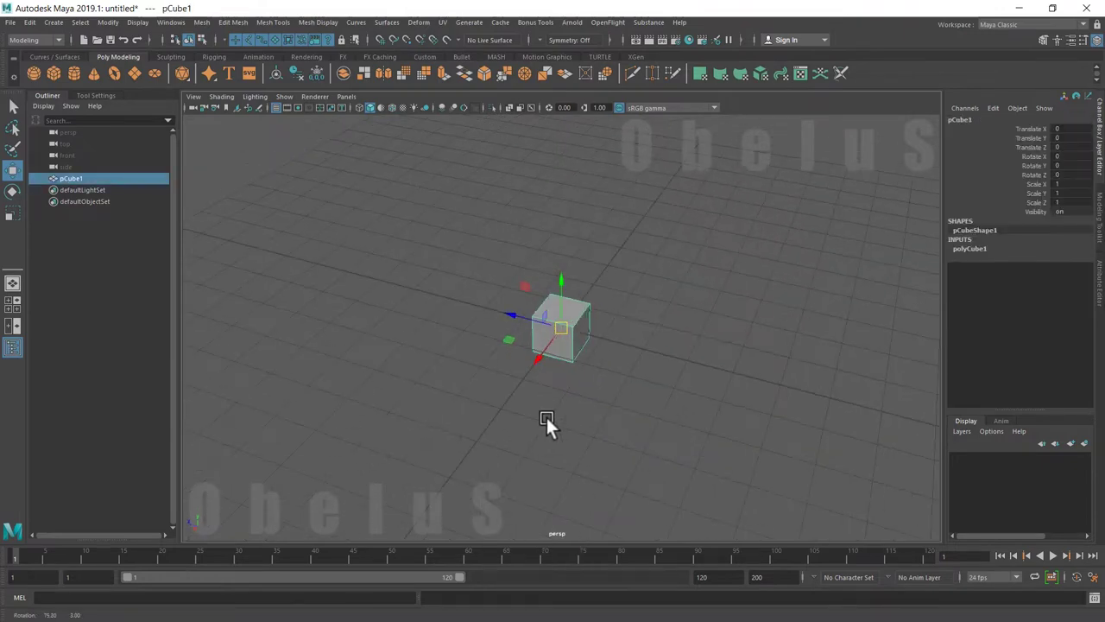
{"action": "right_click", "coordinate": [587, 343]}
{"action": "left_click", "coordinate": [588, 326]}
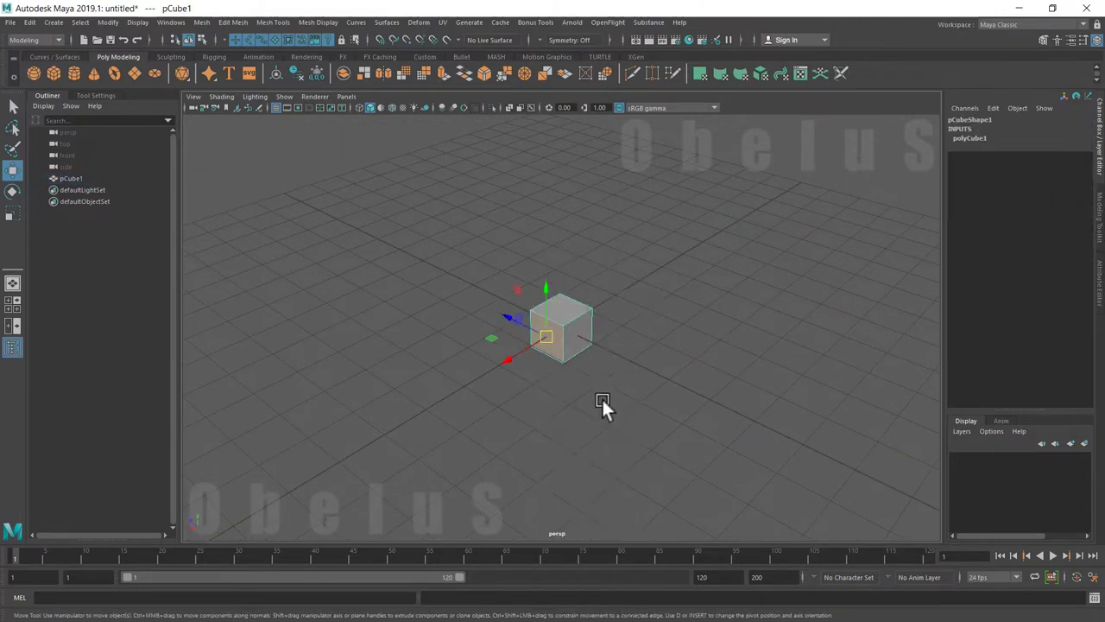
Select the cube's front face and extrude it outward to 1.54
{"action": "left_click", "coordinate": [582, 342]}
{"action": "mouse_move", "coordinate": [500, 411]}
{"action": "left_mouse_down", "text": "alt"}
{"action": "mouse_move", "coordinate": [613, 403]}
{"action": "mouse_move", "coordinate": [568, 407]}
{"action": "left_mouse_up", "text": "alt"}
{"action": "mouse_move", "coordinate": [568, 406]}
{"action": "right_mouse_down", "text": "alt"}
{"action": "mouse_move", "coordinate": [751, 423]}
{"action": "mouse_move", "coordinate": [663, 358]}
{"action": "right_mouse_up", "text": "alt"}
{"action": "left_click_drag", "start_coordinate": [664, 358], "coordinate": [564, 420], "text": "alt"}
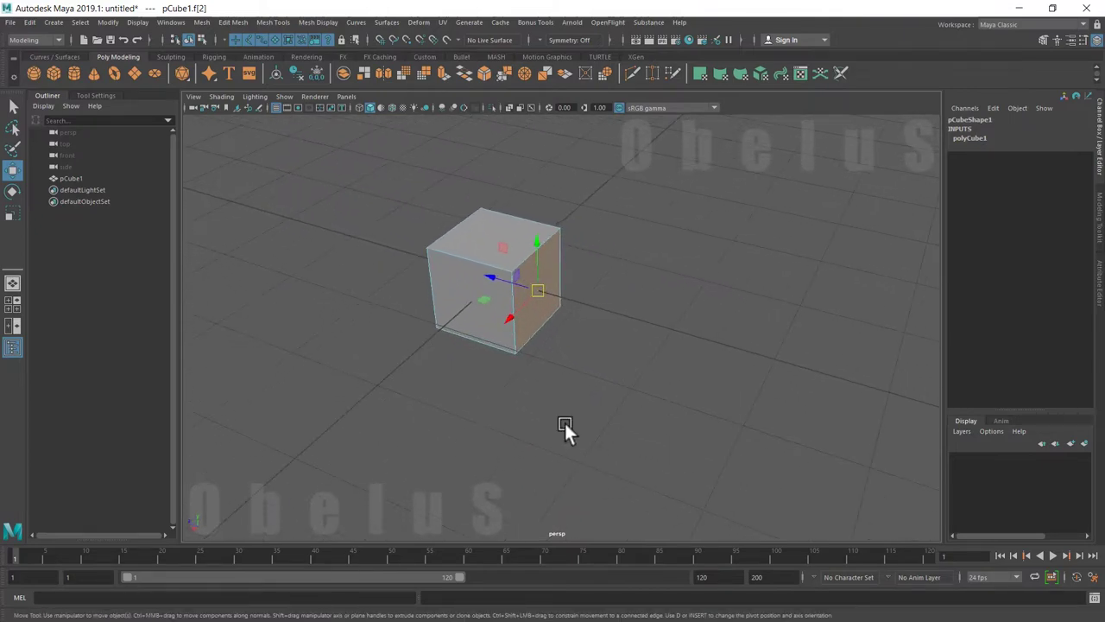
{"action": "right_click_drag", "start_coordinate": [692, 287], "coordinate": [687, 322], "text": "shift"}
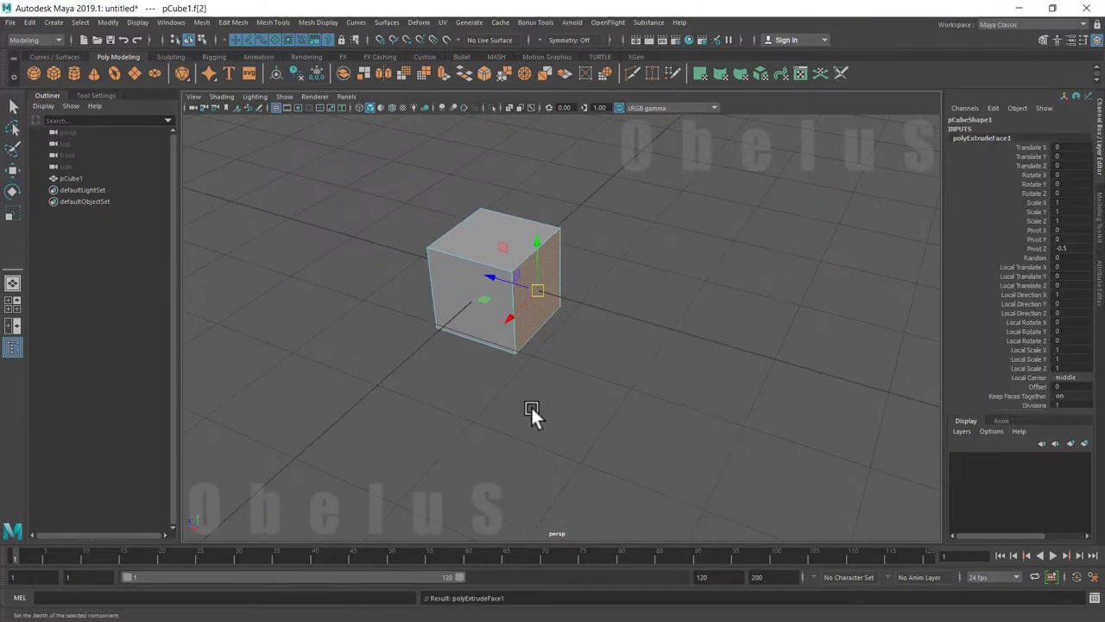
{"action": "mouse_move", "coordinate": [518, 428]}
{"action": "left_mouse_down", "text": "alt"}
{"action": "mouse_move", "coordinate": [567, 303]}
{"action": "mouse_move", "coordinate": [666, 337]}
{"action": "left_mouse_up", "text": "alt"}
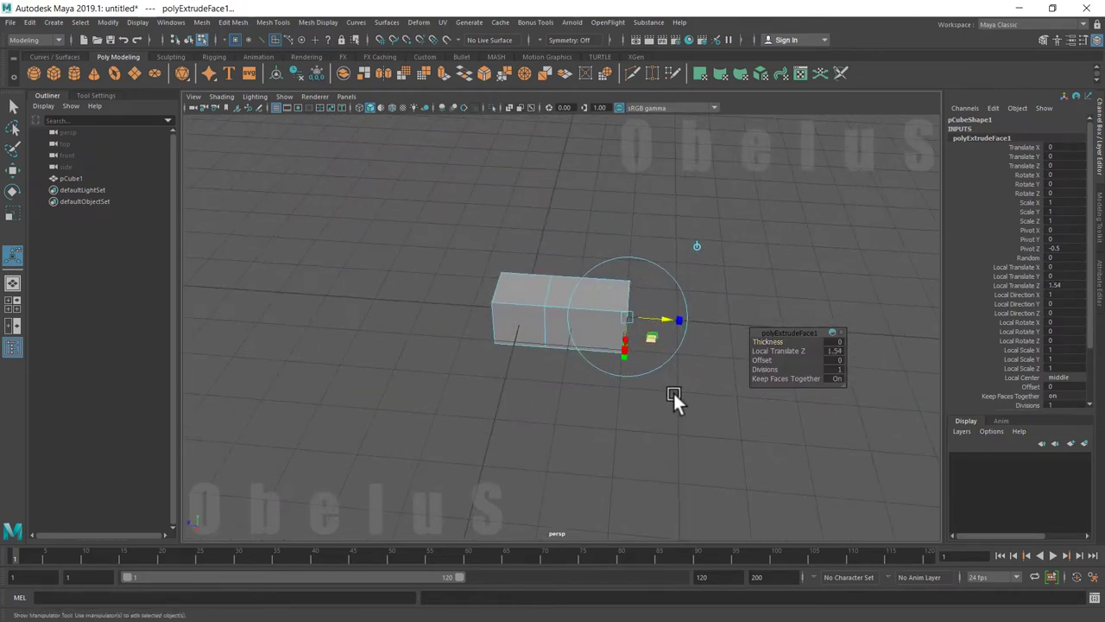
{"action": "middle_click_drag", "start_coordinate": [675, 400], "coordinate": [482, 401], "text": "alt"}
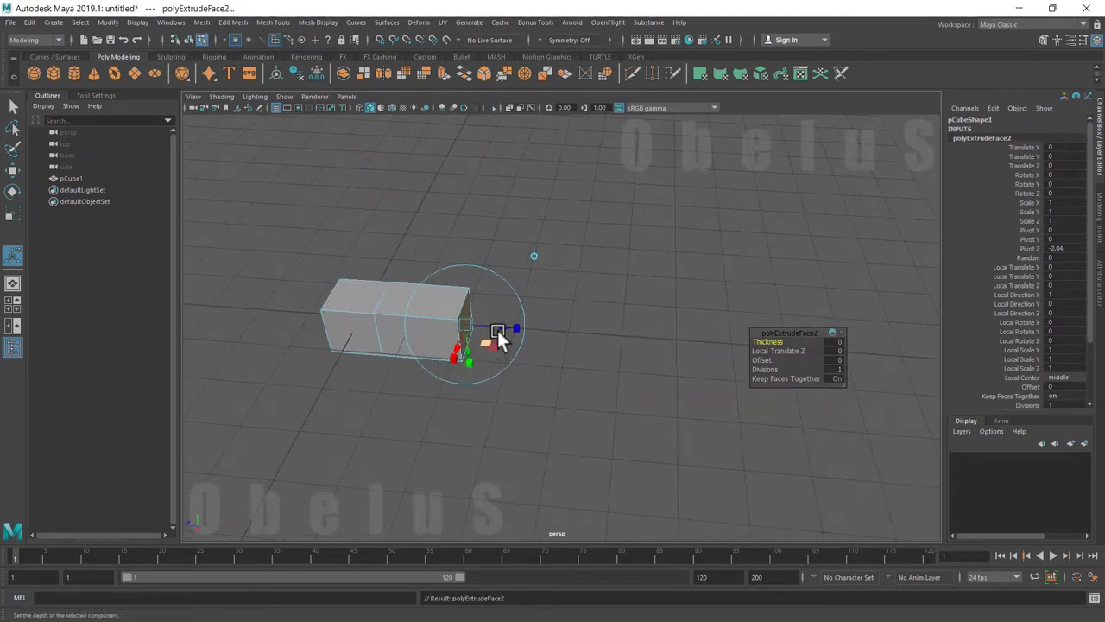
Extrude the end face twice more with Ctrl+E, pulling the third extrusion to about 1.635
{"action": "key", "text": "ctrl+e"}
{"action": "left_click_drag", "start_coordinate": [496, 328], "coordinate": [667, 340]}
{"action": "key", "text": "ctrl+e"}
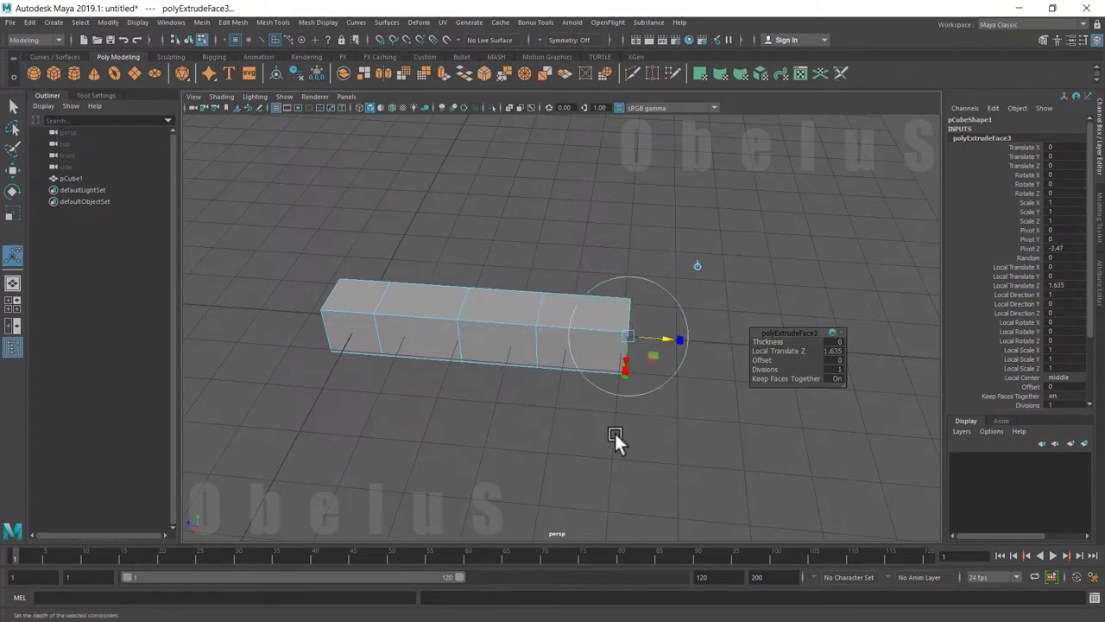
{"action": "left_click_drag", "start_coordinate": [614, 430], "coordinate": [582, 420], "text": "alt"}
{"action": "left_click_drag", "start_coordinate": [664, 325], "coordinate": [654, 333]}
{"action": "mouse_move", "coordinate": [525, 420]}
{"action": "left_mouse_down", "text": "alt"}
{"action": "mouse_move", "coordinate": [503, 409]}
{"action": "mouse_move", "coordinate": [520, 400]}
{"action": "mouse_move", "coordinate": [500, 415]}
{"action": "left_mouse_up", "text": "alt"}
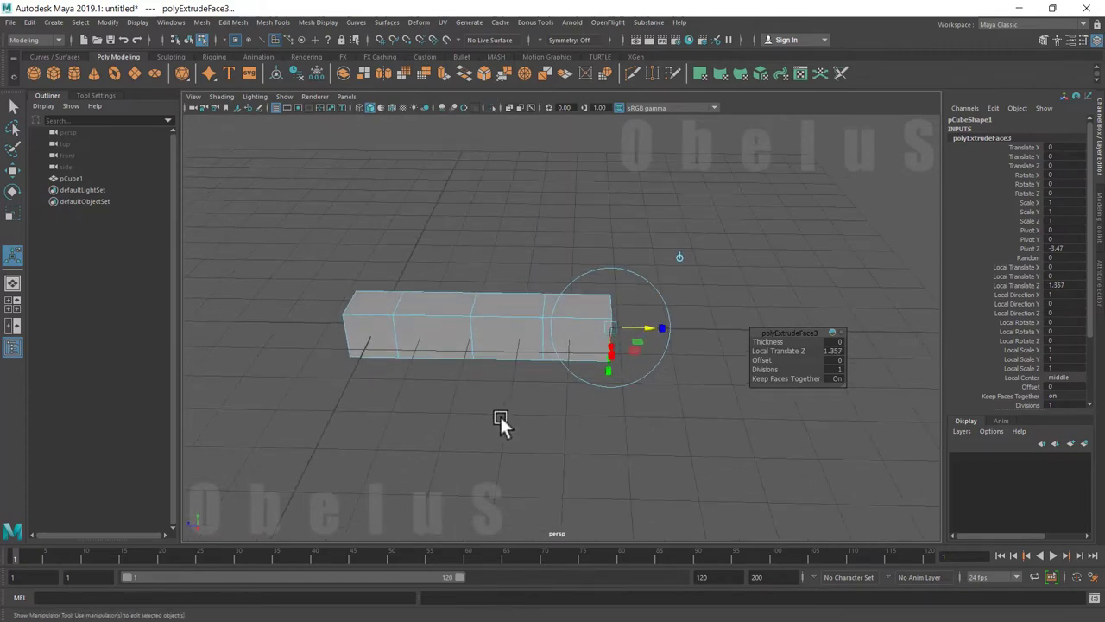
Return to object mode, reselect the box, and select its front end face
{"action": "right_click_drag", "start_coordinate": [486, 321], "coordinate": [529, 289]}
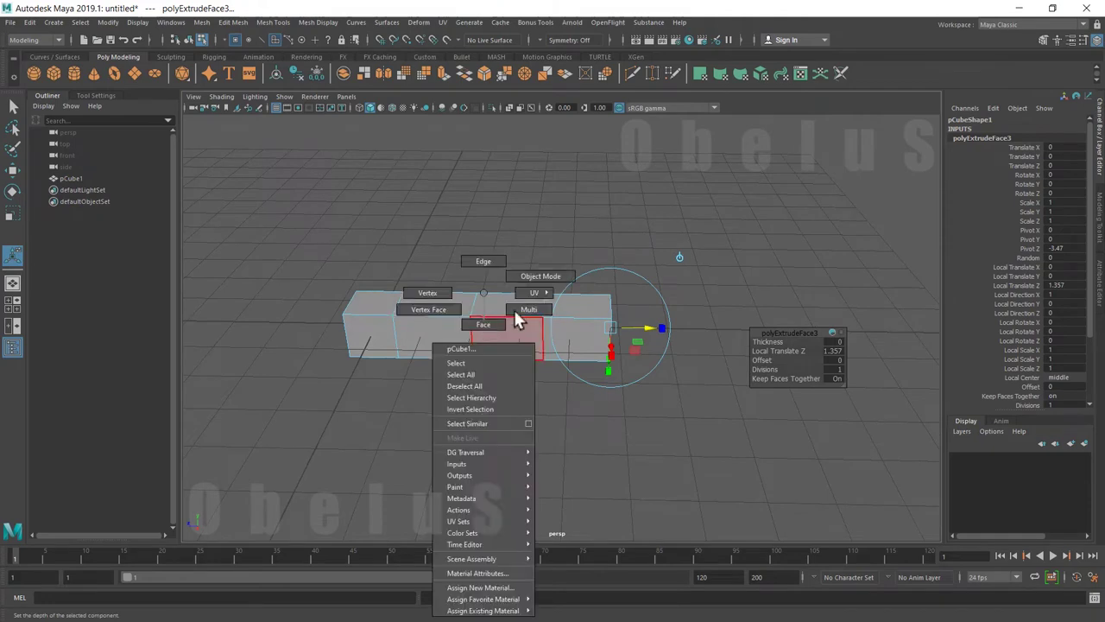
{"action": "left_click", "coordinate": [438, 390]}
{"action": "left_click", "coordinate": [423, 352]}
{"action": "mouse_move", "coordinate": [406, 394]}
{"action": "left_mouse_down", "text": "alt"}
{"action": "mouse_move", "coordinate": [469, 340]}
{"action": "mouse_move", "coordinate": [470, 353]}
{"action": "left_mouse_up", "text": "alt"}
{"action": "left_click", "coordinate": [429, 385]}
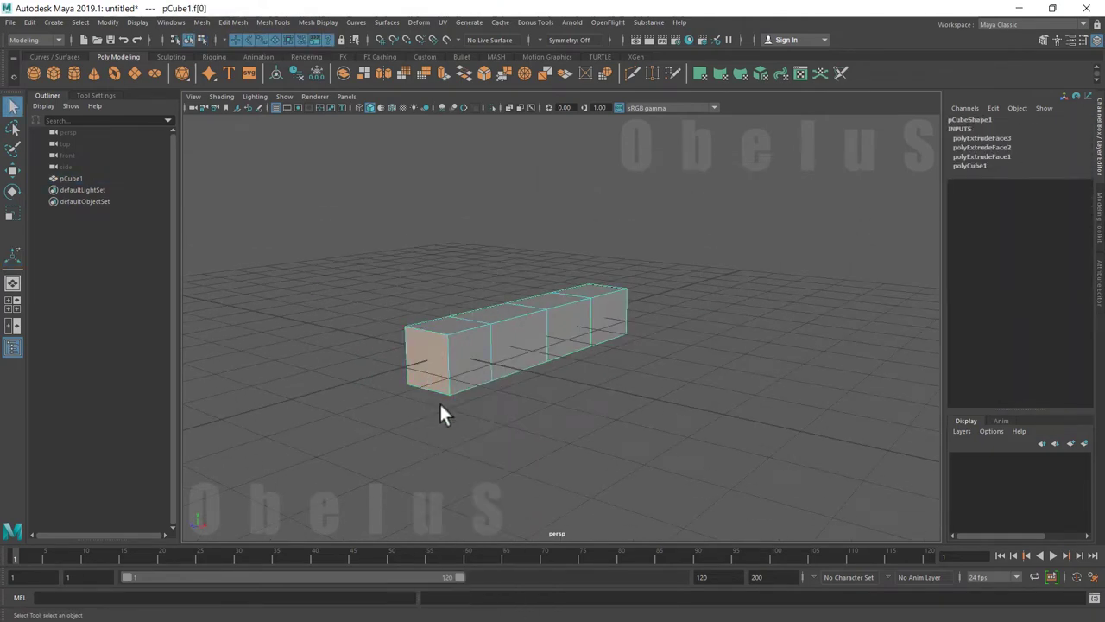
Delete the box's selected end face and return to object selection
{"action": "key", "text": "Delete"}
{"action": "left_click_drag", "start_coordinate": [616, 407], "coordinate": [456, 403], "text": "alt"}
{"action": "right_click_drag", "start_coordinate": [455, 403], "coordinate": [637, 412], "text": "alt"}
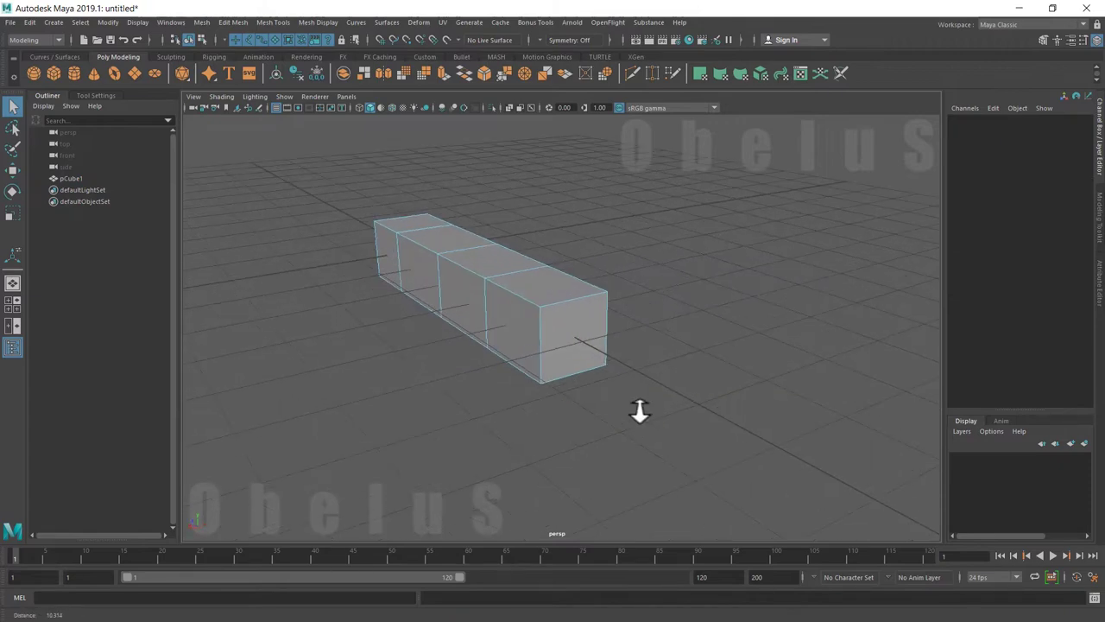
{"action": "middle_click_drag", "start_coordinate": [636, 412], "coordinate": [740, 447], "text": "alt"}
{"action": "right_click_drag", "start_coordinate": [607, 337], "coordinate": [646, 278]}
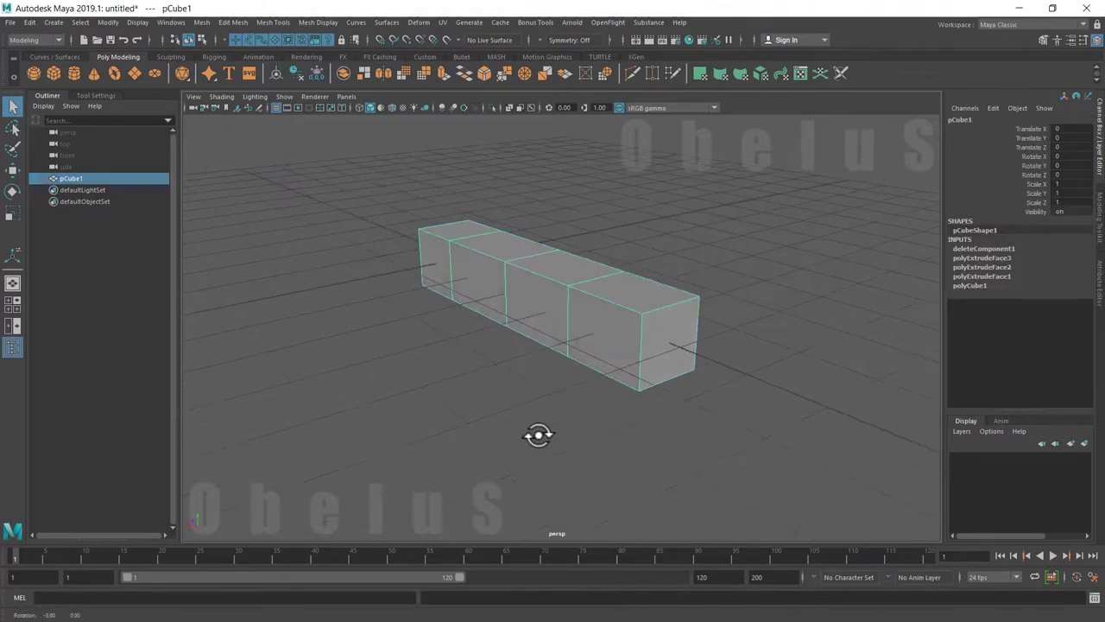
{"action": "left_click_drag", "start_coordinate": [532, 426], "coordinate": [558, 431], "text": "alt"}
Smooth the box with Mesh > Smooth using 1 division
{"action": "left_click", "coordinate": [201, 23]}
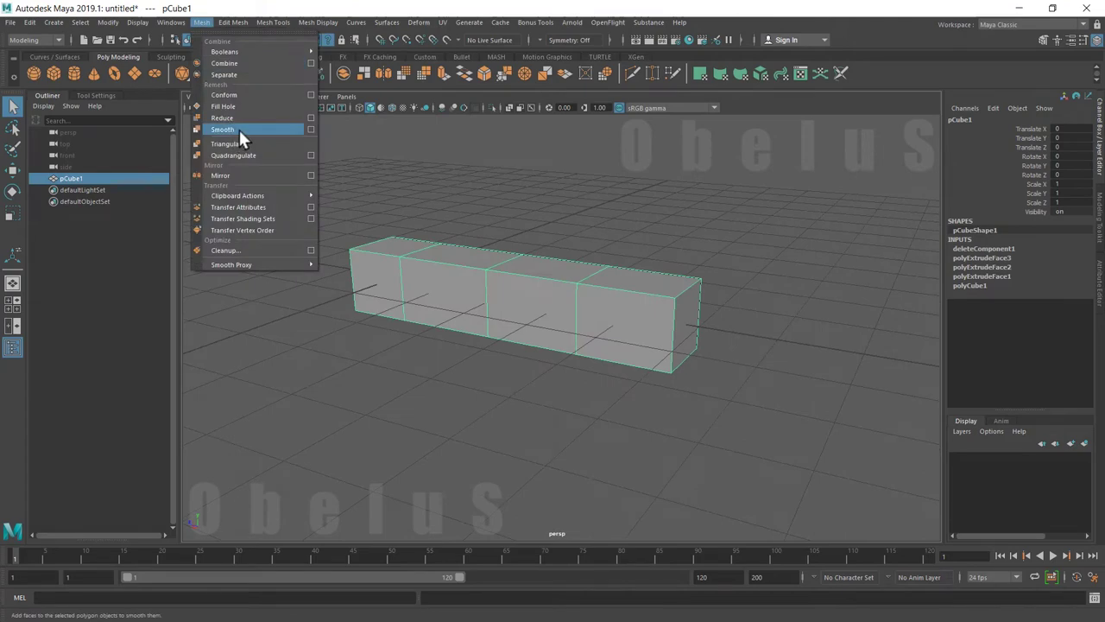
{"action": "left_click", "coordinate": [239, 129]}
{"action": "left_click_drag", "start_coordinate": [763, 343], "coordinate": [744, 343]}
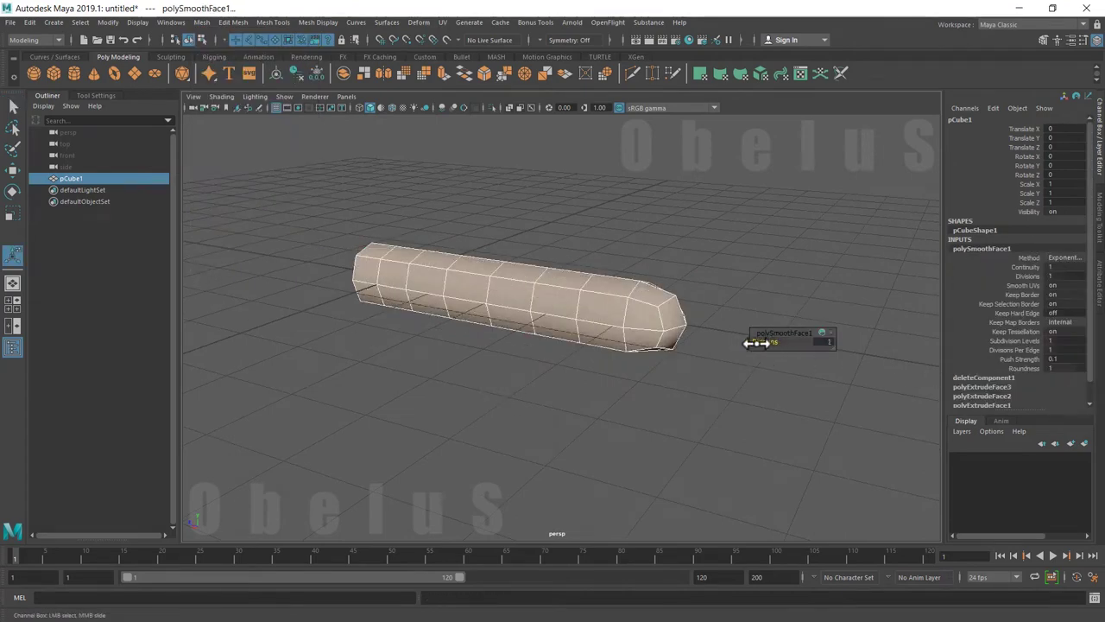
{"action": "left_click", "coordinate": [671, 410]}
Switch the smoothed mesh to vertex editing and select the edges near the rounded tip
{"action": "left_click_drag", "start_coordinate": [634, 389], "coordinate": [630, 316], "text": "alt"}
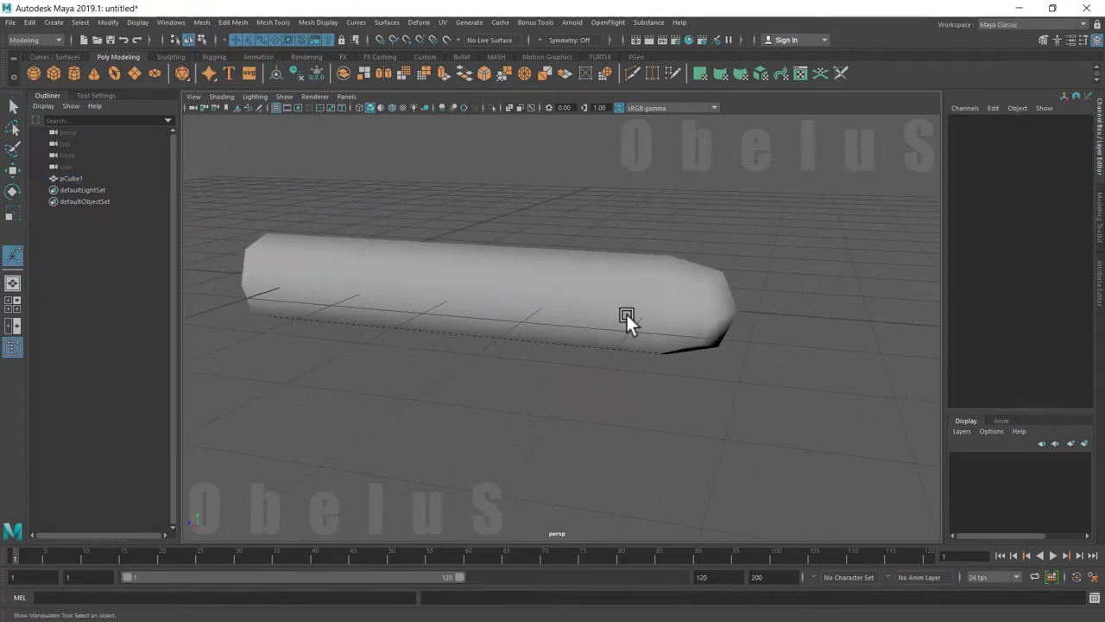
{"action": "left_click", "coordinate": [631, 321]}
{"action": "mouse_move", "coordinate": [631, 320]}
{"action": "right_mouse_down"}
{"action": "mouse_move", "coordinate": [577, 304]}
{"action": "mouse_move", "coordinate": [591, 412]}
{"action": "right_mouse_up"}
{"action": "mouse_move", "coordinate": [587, 390]}
{"action": "left_mouse_down", "text": "alt"}
{"action": "mouse_move", "coordinate": [620, 377]}
{"action": "mouse_move", "coordinate": [604, 359]}
{"action": "mouse_move", "coordinate": [601, 370]}
{"action": "left_mouse_up", "text": "alt"}
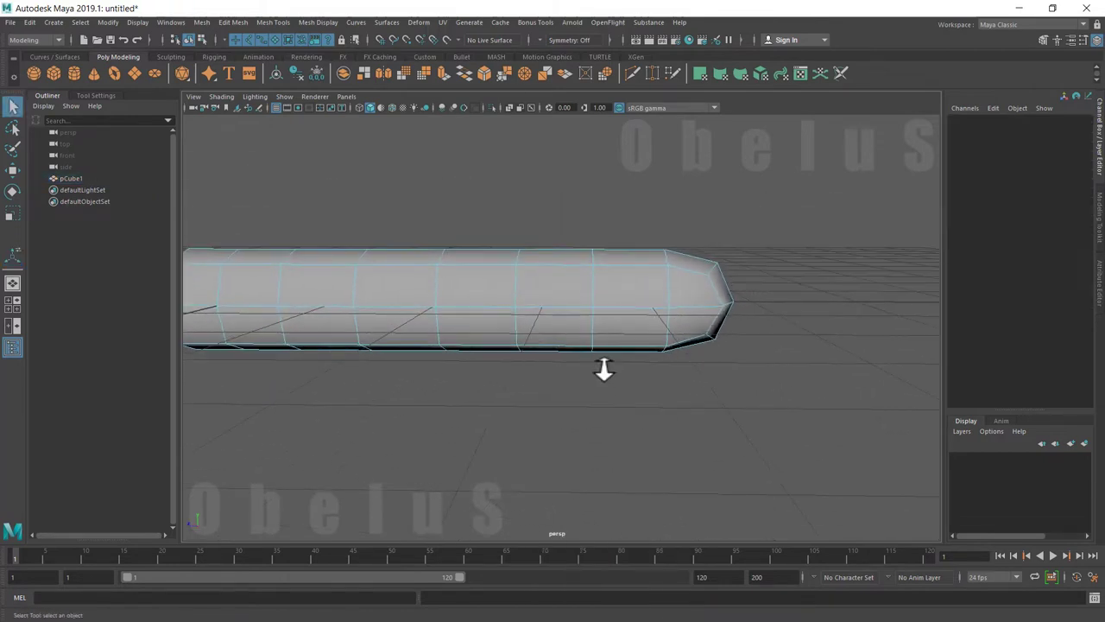
{"action": "right_click_drag", "start_coordinate": [601, 370], "coordinate": [528, 378], "text": "alt"}
{"action": "middle_click_drag", "start_coordinate": [527, 377], "coordinate": [585, 376], "text": "alt"}
{"action": "left_click_drag", "start_coordinate": [585, 376], "coordinate": [602, 383], "text": "alt"}
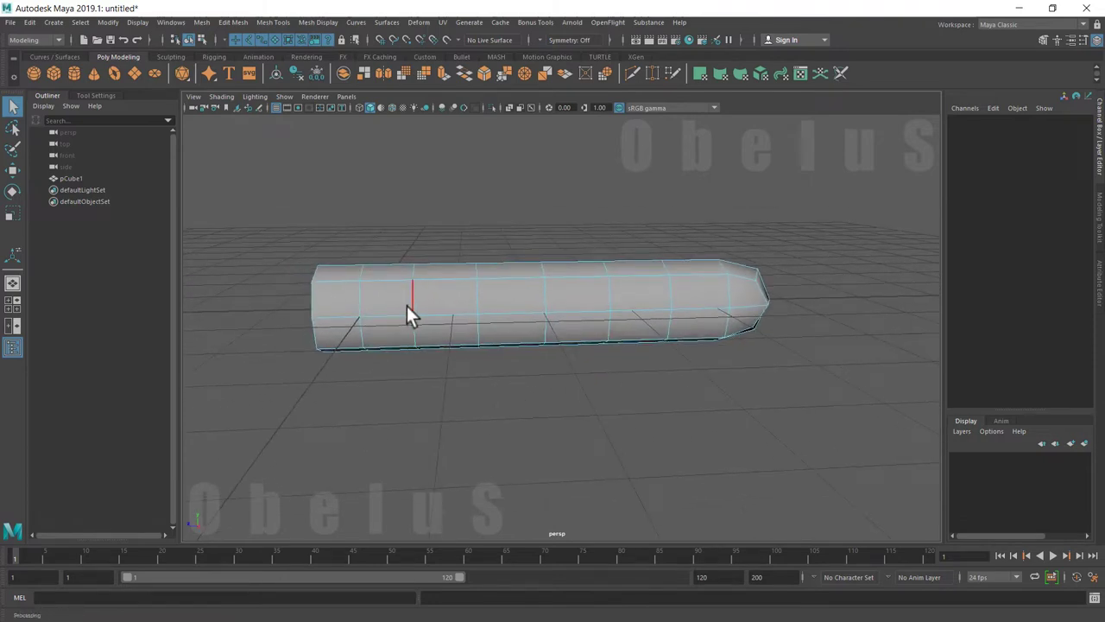
{"action": "left_click_drag", "start_coordinate": [727, 395], "coordinate": [743, 339], "text": "alt"}
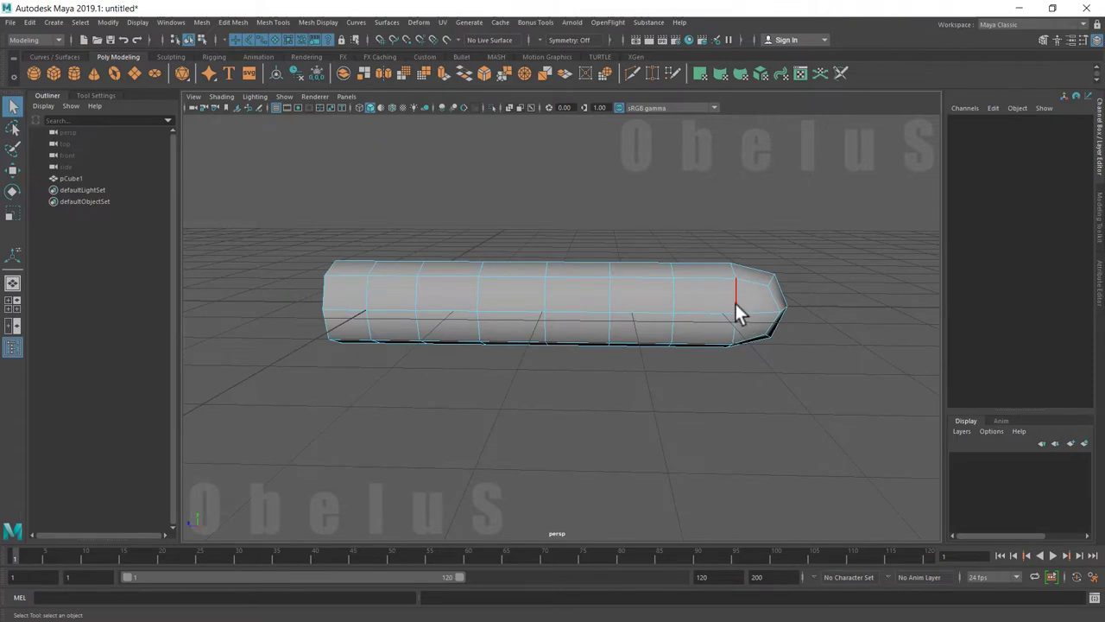
{"action": "left_click", "coordinate": [736, 303]}
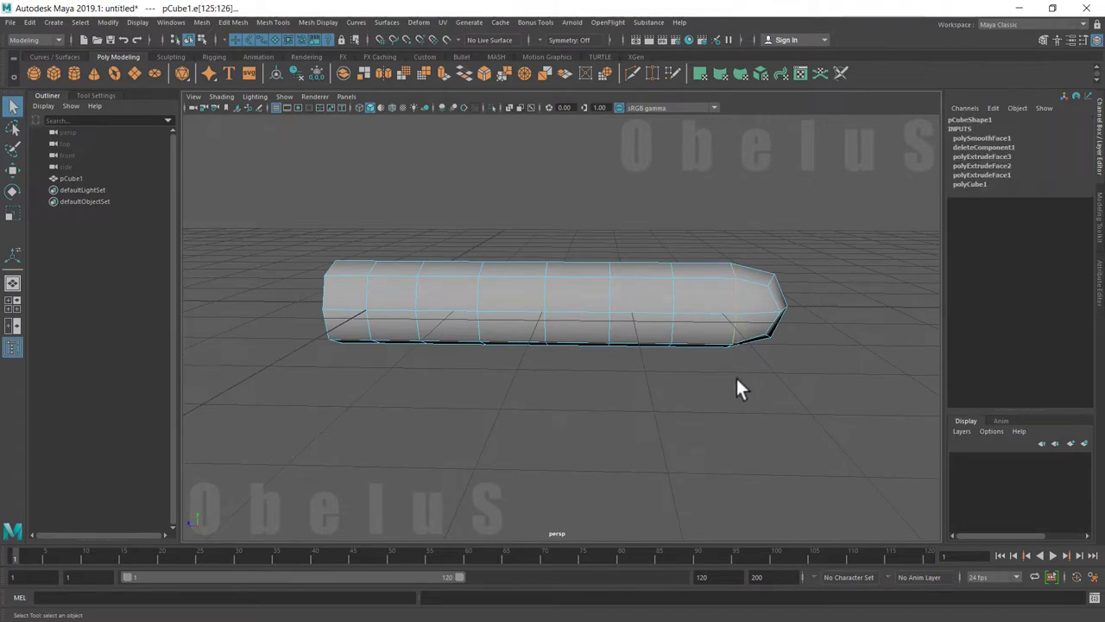
Scale the tip edges up slightly, then widen and shift the middle edge ring into a knuckle bulge
{"action": "key", "text": "r"}
{"action": "left_click_drag", "start_coordinate": [735, 316], "coordinate": [733, 255]}
{"action": "key", "text": "w"}
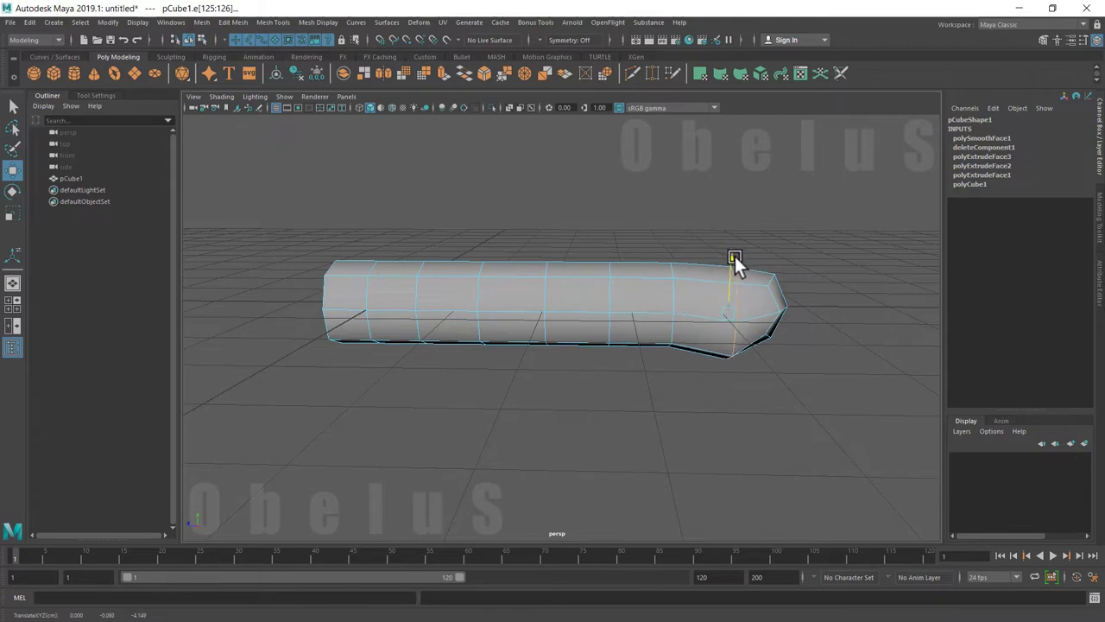
{"action": "left_click", "coordinate": [610, 301]}
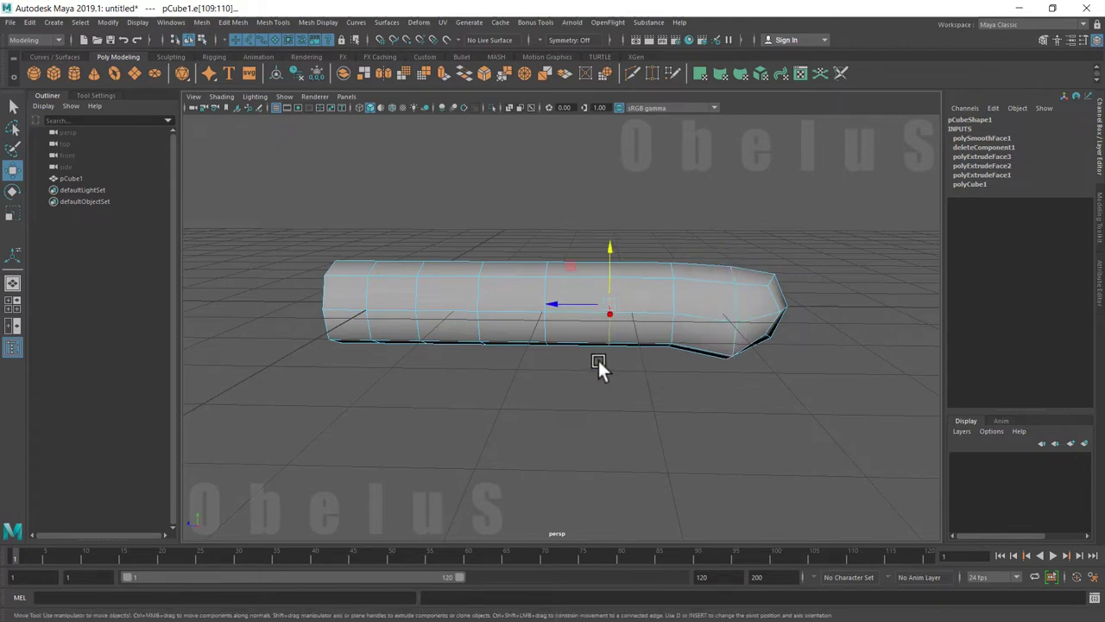
{"action": "key", "text": "r"}
{"action": "left_click_drag", "start_coordinate": [613, 304], "coordinate": [624, 306]}
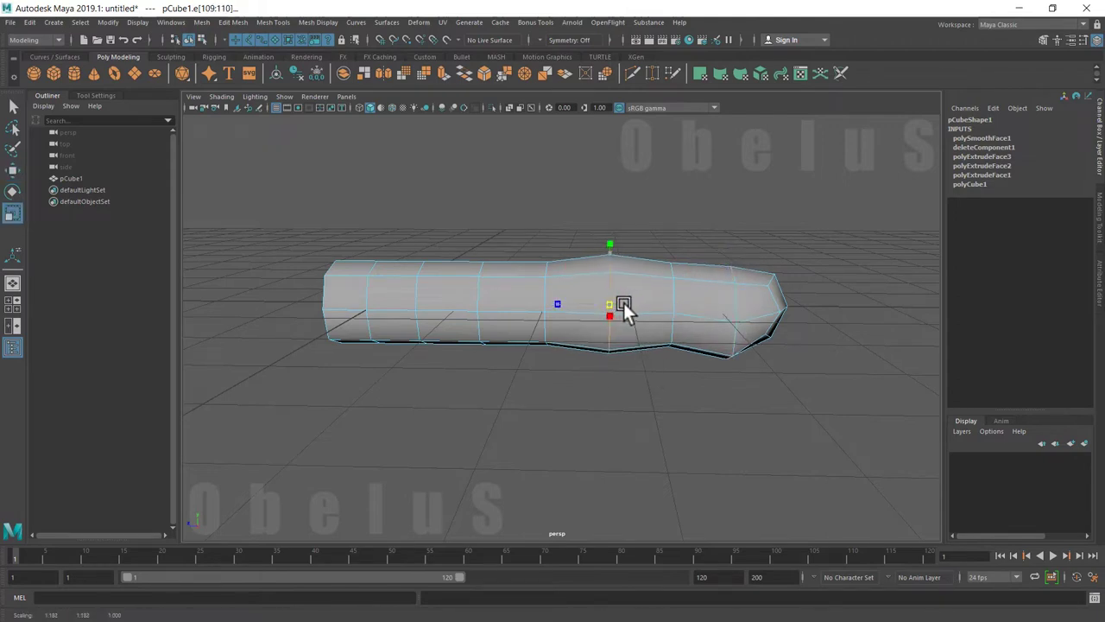
{"action": "key", "text": "w"}
{"action": "left_click_drag", "start_coordinate": [613, 251], "coordinate": [614, 256]}
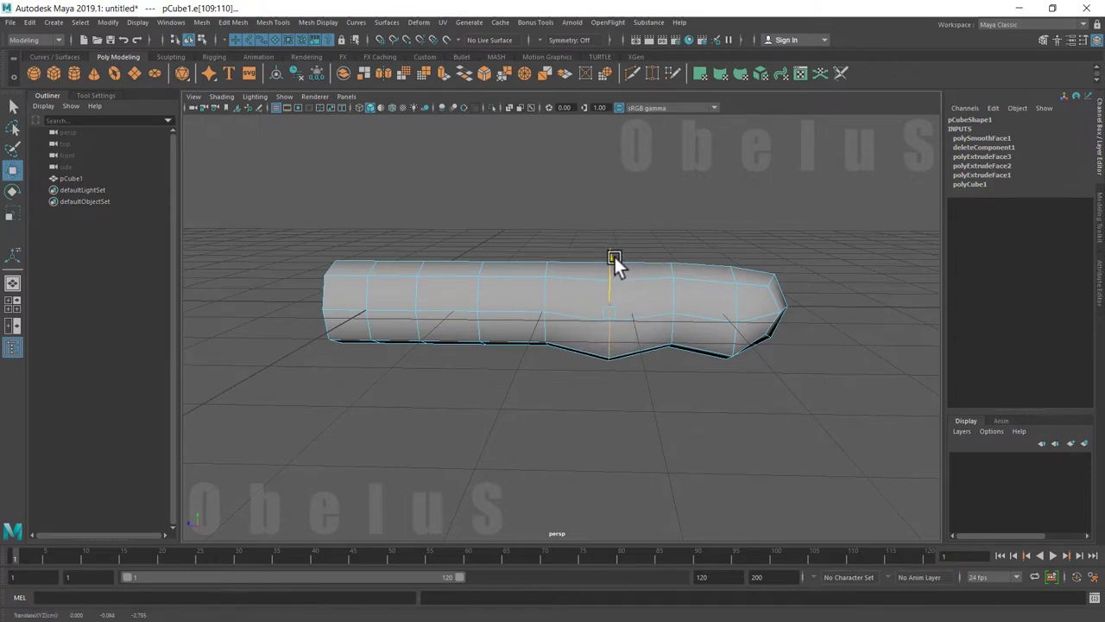
Move an edge nearer the finger's base to reshape the outline
{"action": "left_click", "coordinate": [481, 304]}
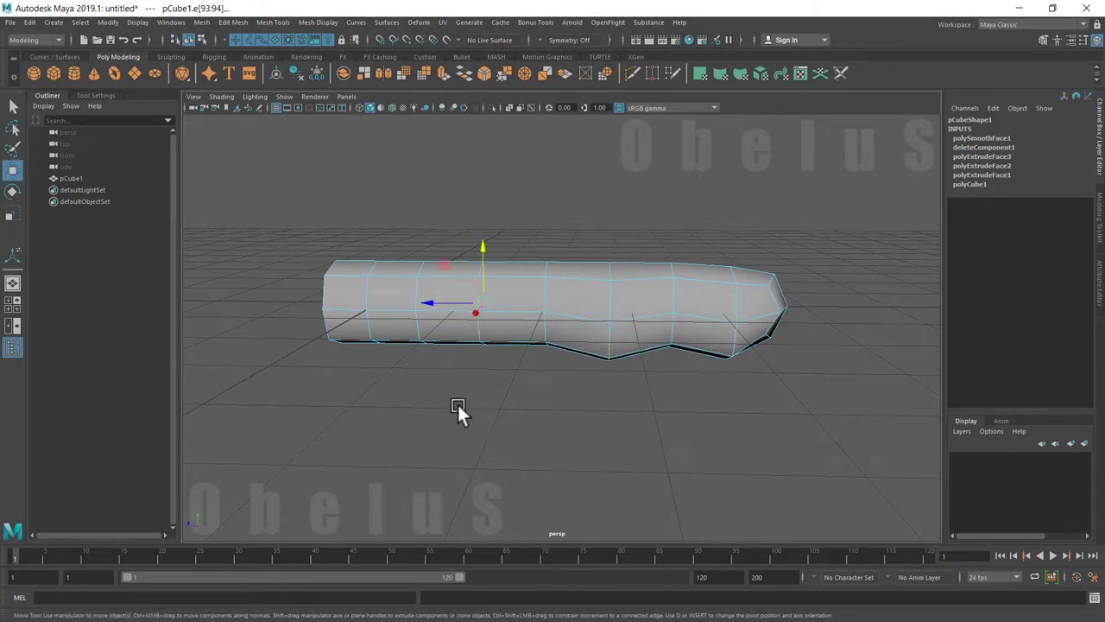
{"action": "mouse_move", "coordinate": [492, 311]}
{"action": "left_mouse_down"}
{"action": "mouse_move", "coordinate": [493, 279]}
{"action": "mouse_move", "coordinate": [527, 360]}
{"action": "mouse_move", "coordinate": [558, 362]}
{"action": "mouse_move", "coordinate": [570, 314]}
{"action": "left_mouse_up"}
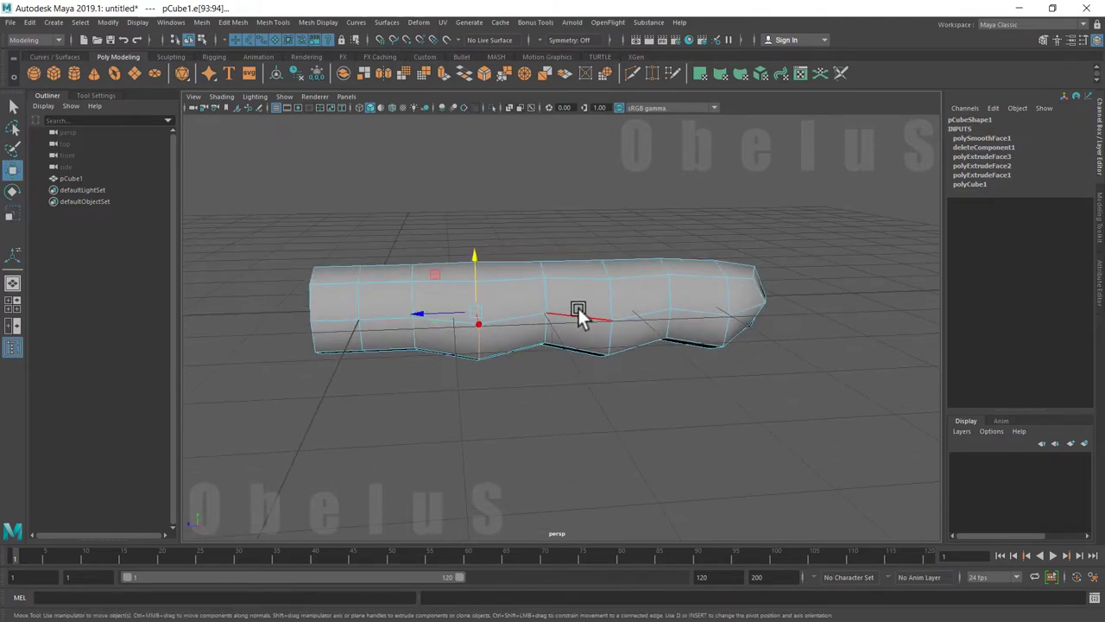
{"action": "mouse_move", "coordinate": [547, 377]}
{"action": "left_mouse_down", "text": "alt"}
{"action": "mouse_move", "coordinate": [526, 394]}
{"action": "mouse_move", "coordinate": [547, 372]}
{"action": "mouse_move", "coordinate": [473, 389]}
{"action": "mouse_move", "coordinate": [439, 412]}
{"action": "mouse_move", "coordinate": [545, 377]}
{"action": "left_mouse_up", "text": "alt"}
Select the faces at the finger's left base end in face mode and delete them
{"action": "right_click", "coordinate": [560, 294]}
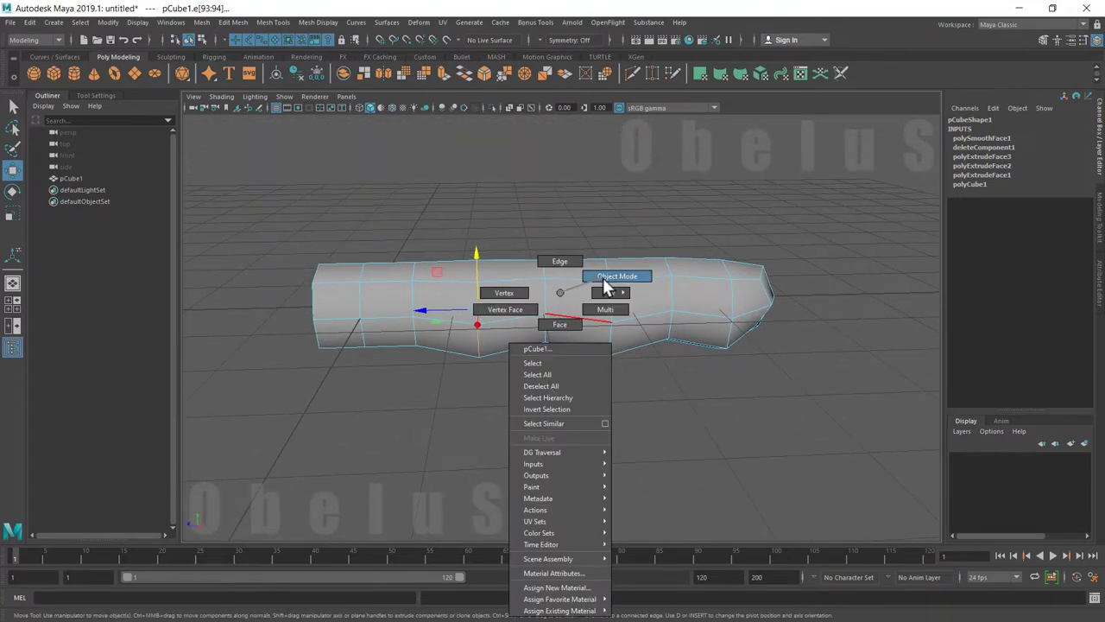
{"action": "right_click_drag", "start_coordinate": [585, 294], "coordinate": [561, 324]}
{"action": "mouse_move", "coordinate": [260, 245]}
{"action": "left_mouse_down"}
{"action": "mouse_move", "coordinate": [389, 433]}
{"action": "mouse_move", "coordinate": [509, 402]}
{"action": "mouse_move", "coordinate": [461, 429]}
{"action": "mouse_move", "coordinate": [380, 447]}
{"action": "mouse_move", "coordinate": [390, 373]}
{"action": "mouse_move", "coordinate": [412, 420]}
{"action": "mouse_move", "coordinate": [504, 313]}
{"action": "left_mouse_up"}
{"action": "key", "text": "Delete"}
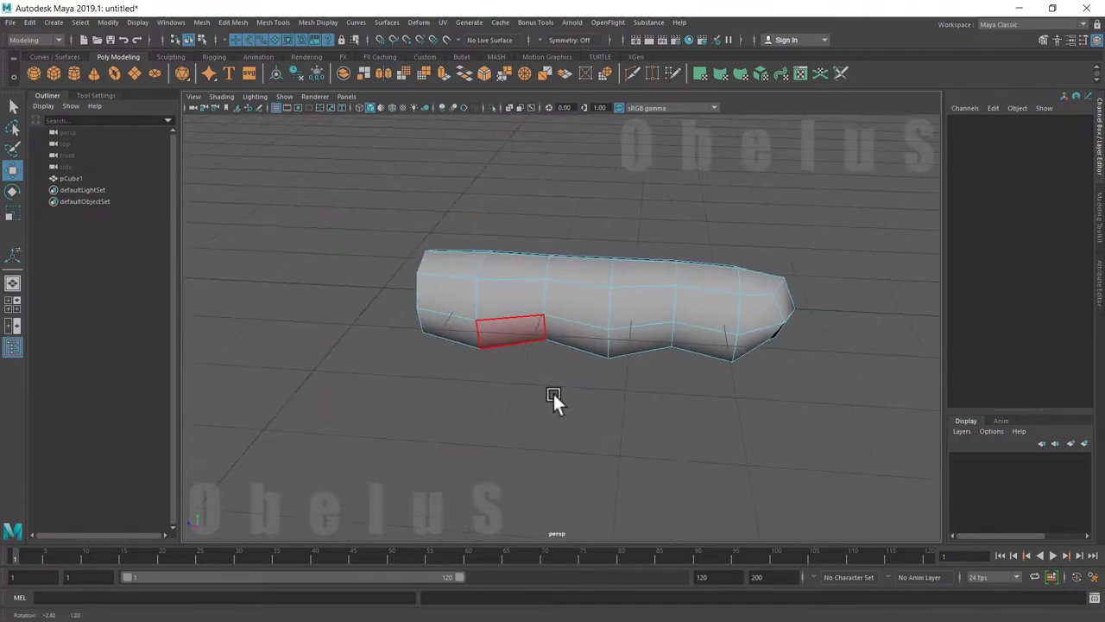
Return to object mode and activate the Insert Edge Loop Tool
{"action": "right_click_drag", "start_coordinate": [580, 305], "coordinate": [621, 277]}
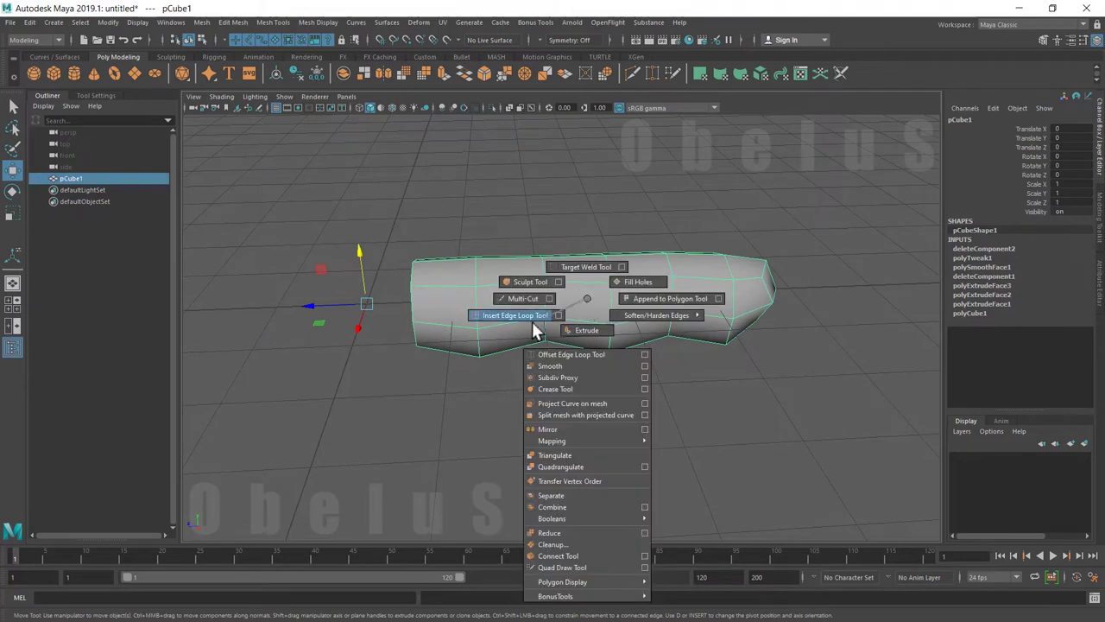
{"action": "right_click_drag", "start_coordinate": [586, 297], "coordinate": [520, 316], "text": "shift"}
{"action": "scroll", "coordinate": [592, 394], "scroll_direction": "up", "scroll_amount": 3}
Insert pairs of edge loops beside the middle knuckle and the tip knuckle
{"action": "scroll", "coordinate": [553, 336], "scroll_direction": "up", "scroll_amount": 2}
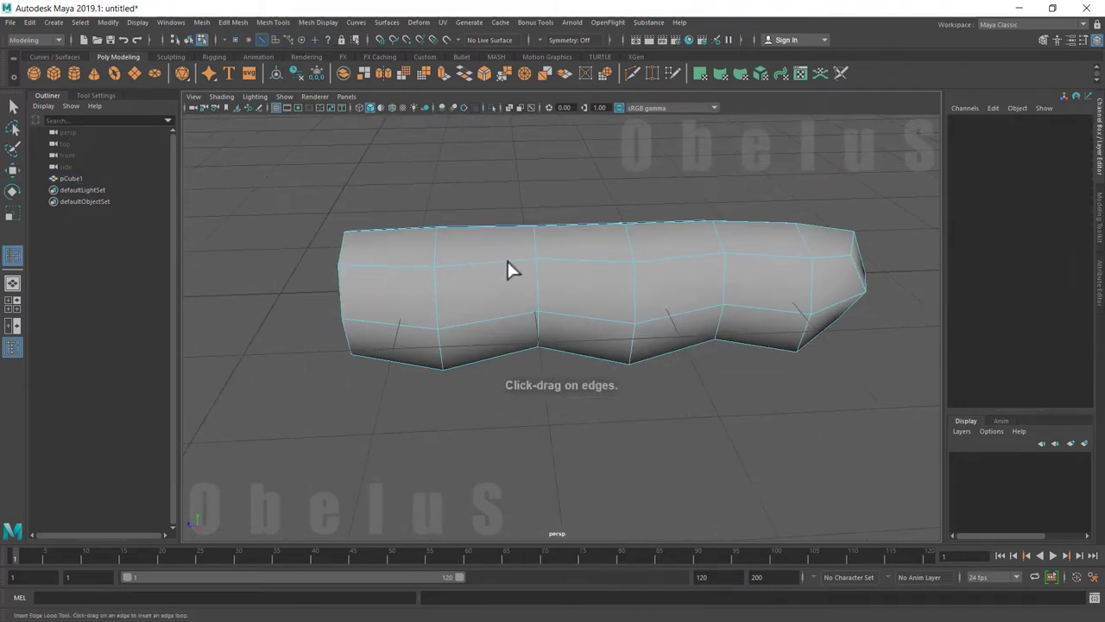
{"action": "left_click_drag", "start_coordinate": [521, 260], "coordinate": [523, 261]}
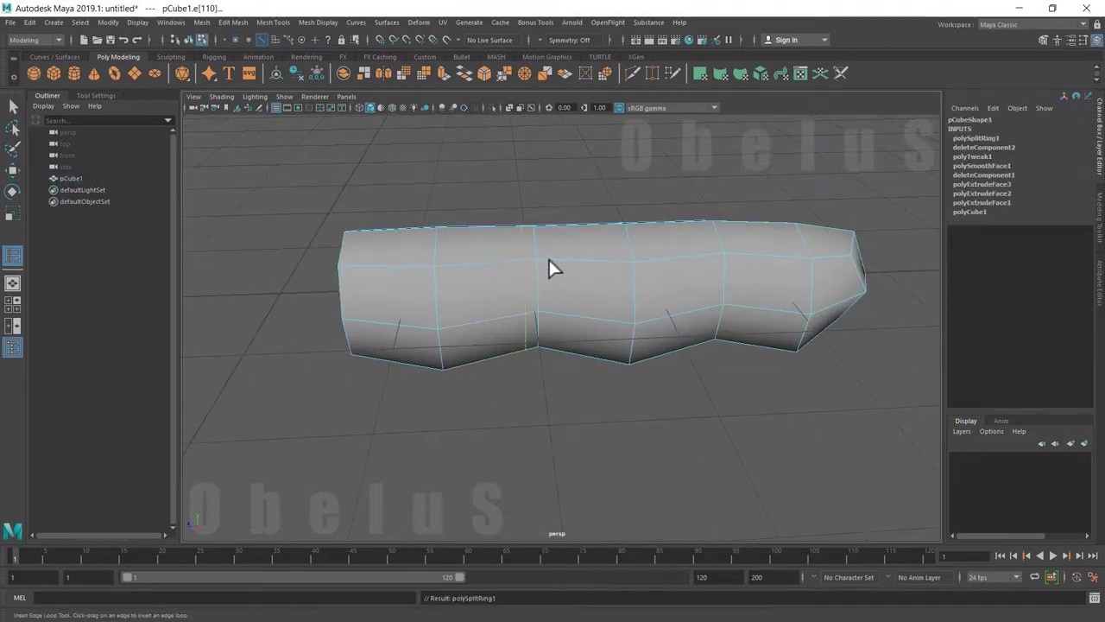
{"action": "left_click", "coordinate": [553, 261]}
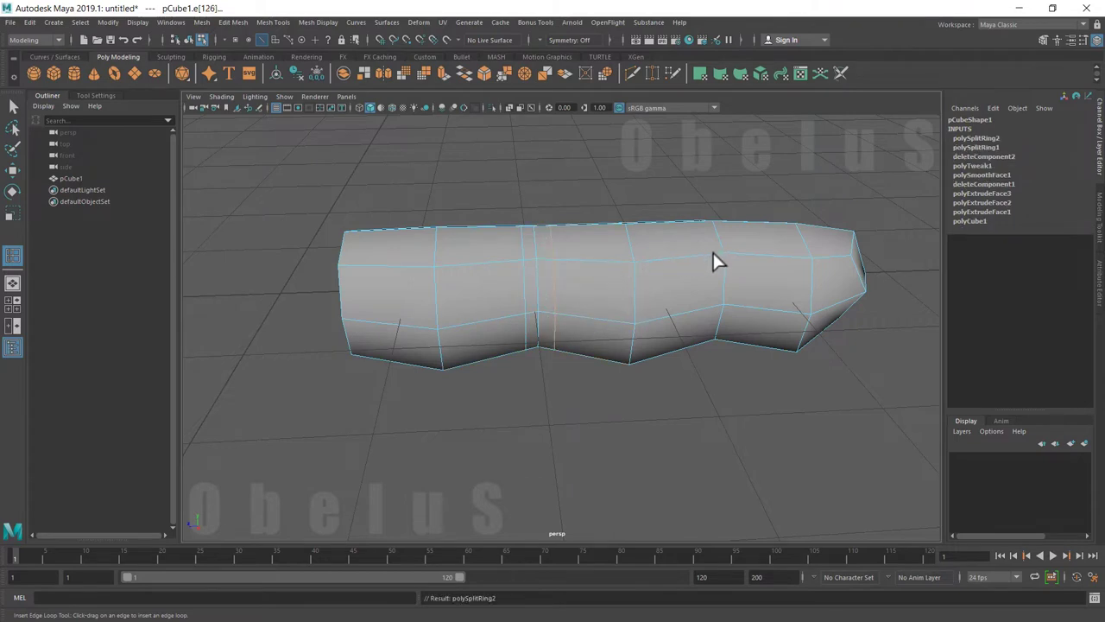
{"action": "left_click_drag", "start_coordinate": [713, 254], "coordinate": [711, 254]}
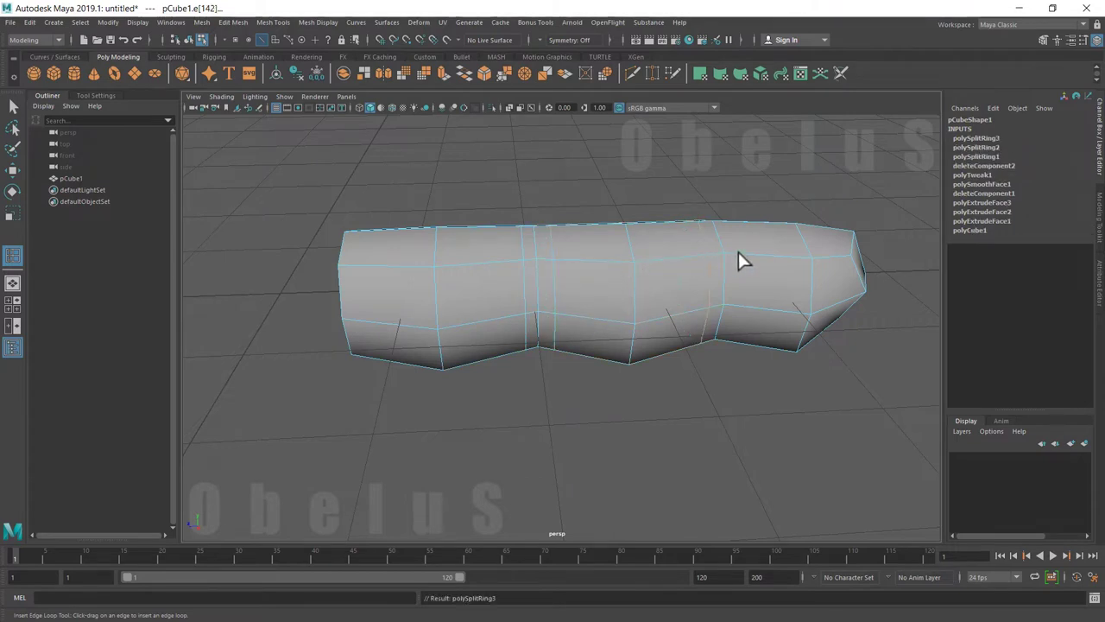
{"action": "left_click", "coordinate": [737, 256]}
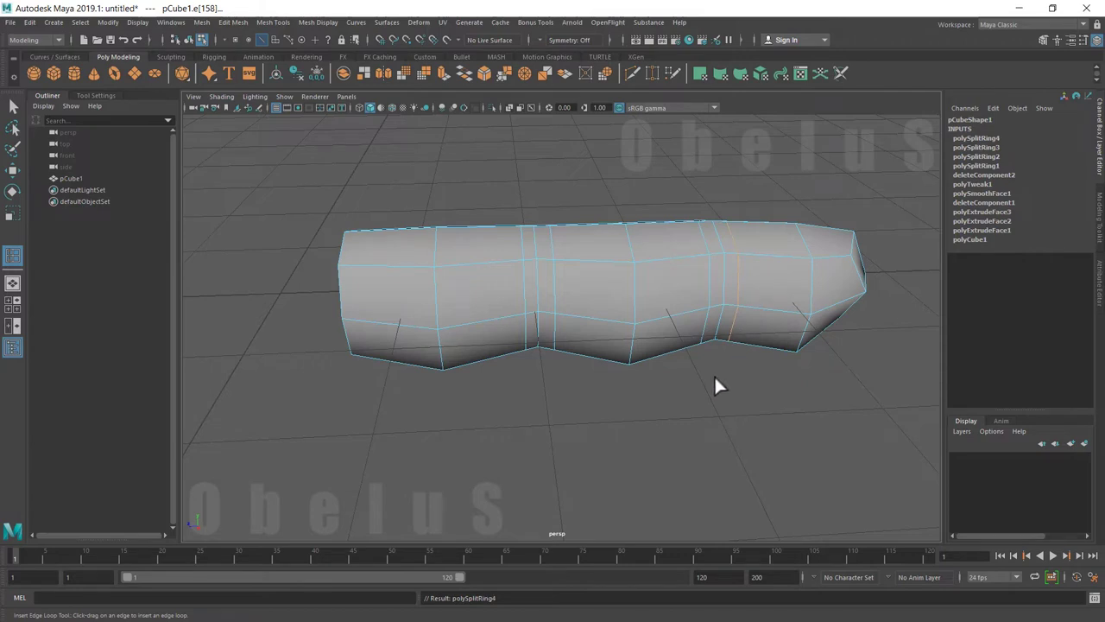
{"action": "mouse_move", "coordinate": [700, 385]}
{"action": "left_mouse_down", "text": "alt"}
{"action": "mouse_move", "coordinate": [653, 388]}
{"action": "mouse_move", "coordinate": [691, 402]}
{"action": "mouse_move", "coordinate": [567, 354]}
{"action": "left_mouse_up", "text": "alt"}
In vertex mode, slide two top vertices on the new loops right and left along X
{"action": "key", "text": "q"}
{"action": "right_click_drag", "start_coordinate": [540, 266], "coordinate": [494, 271]}
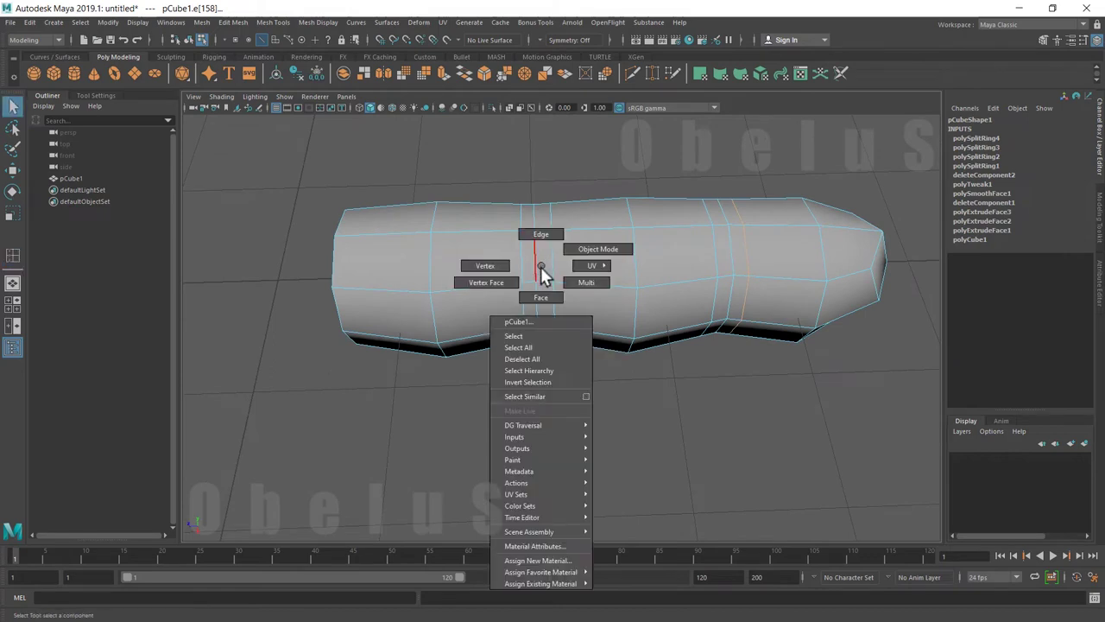
{"action": "left_click", "coordinate": [554, 235]}
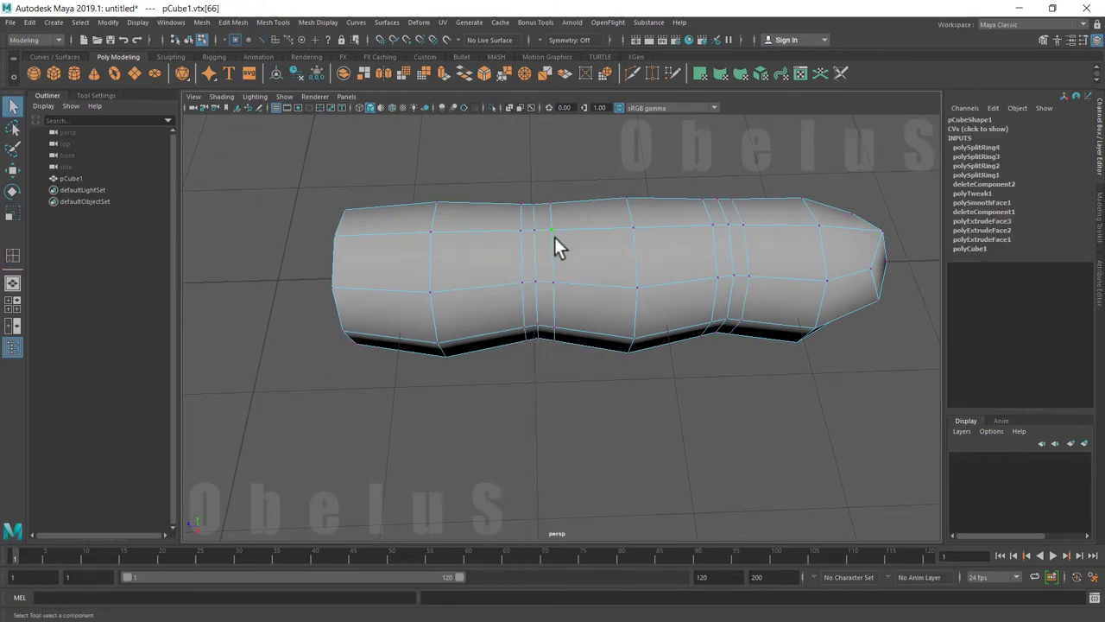
{"action": "key", "text": "w"}
{"action": "left_click_drag", "start_coordinate": [503, 236], "coordinate": [517, 233]}
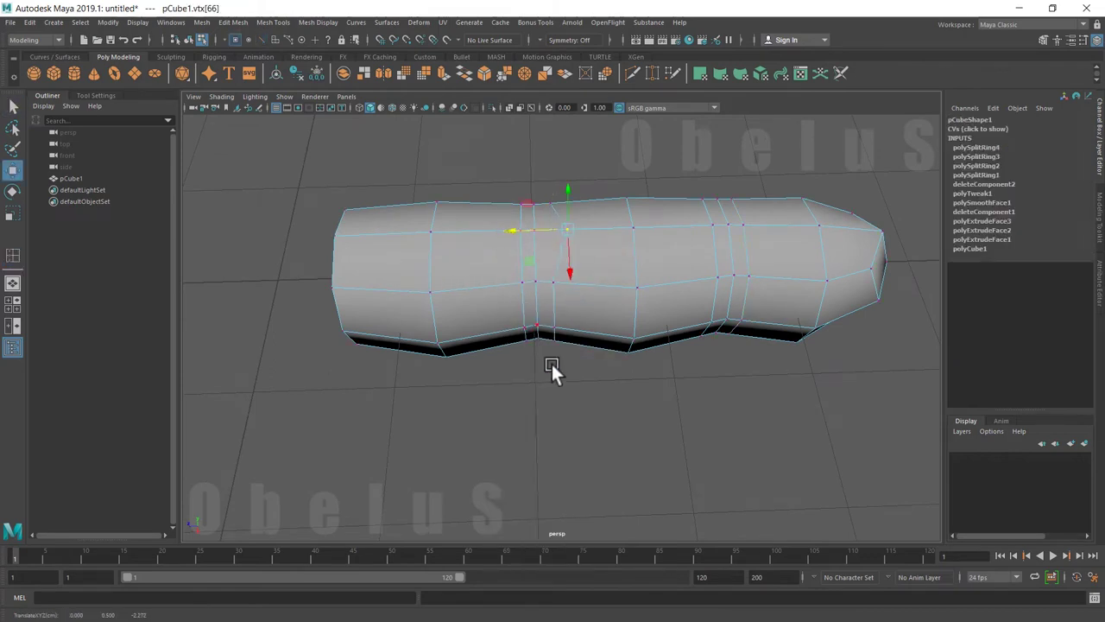
{"action": "left_click", "coordinate": [518, 232]}
{"action": "left_click_drag", "start_coordinate": [466, 231], "coordinate": [449, 235]}
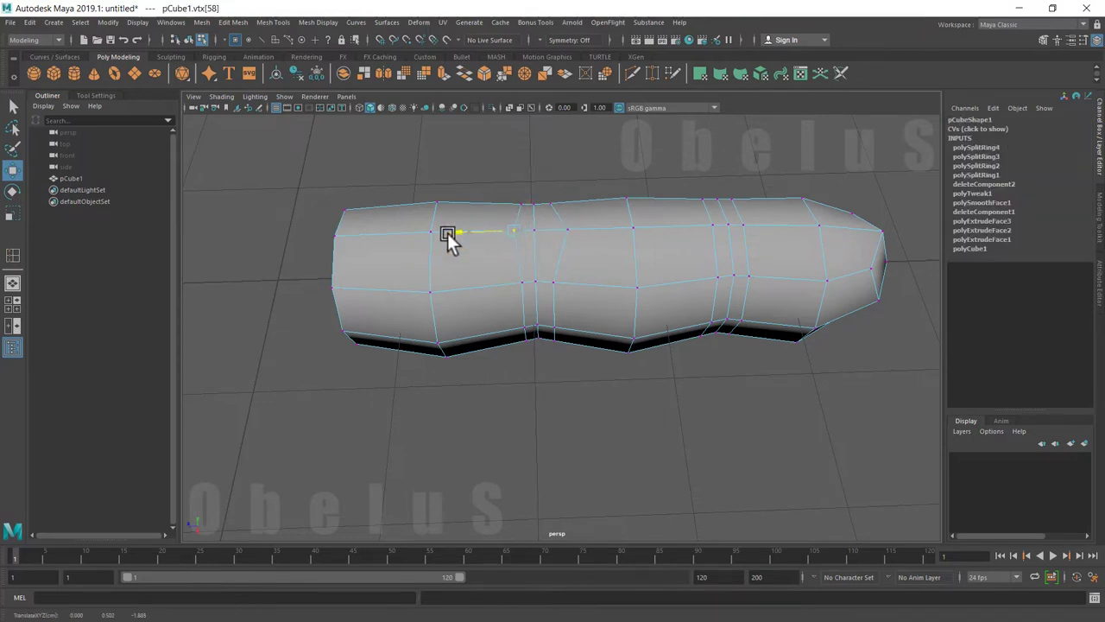
Slide the top vertices near the tip knuckle left, then select the knuckle edge ring in edge mode
{"action": "mouse_move", "coordinate": [557, 399]}
{"action": "left_mouse_down", "text": "alt"}
{"action": "mouse_move", "coordinate": [552, 358]}
{"action": "mouse_move", "coordinate": [684, 250]}
{"action": "mouse_move", "coordinate": [639, 235]}
{"action": "left_mouse_up", "text": "alt"}
{"action": "left_click", "coordinate": [713, 229]}
{"action": "left_click", "coordinate": [744, 228]}
{"action": "left_click_drag", "start_coordinate": [744, 228], "coordinate": [700, 227]}
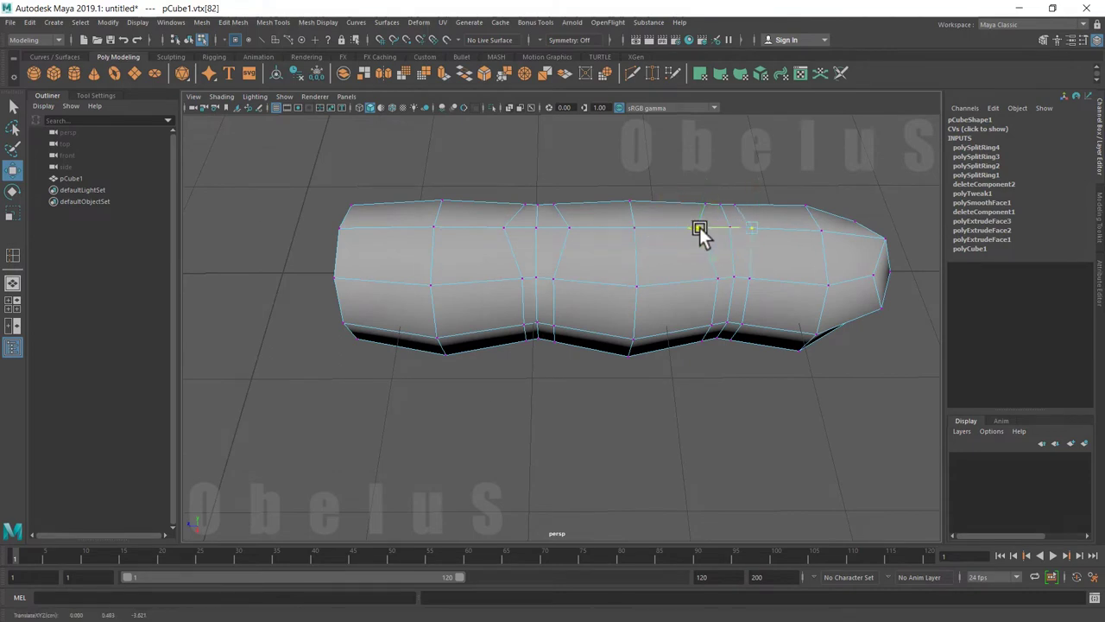
{"action": "right_click_drag", "start_coordinate": [728, 282], "coordinate": [671, 278]}
{"action": "left_click", "coordinate": [735, 308]}
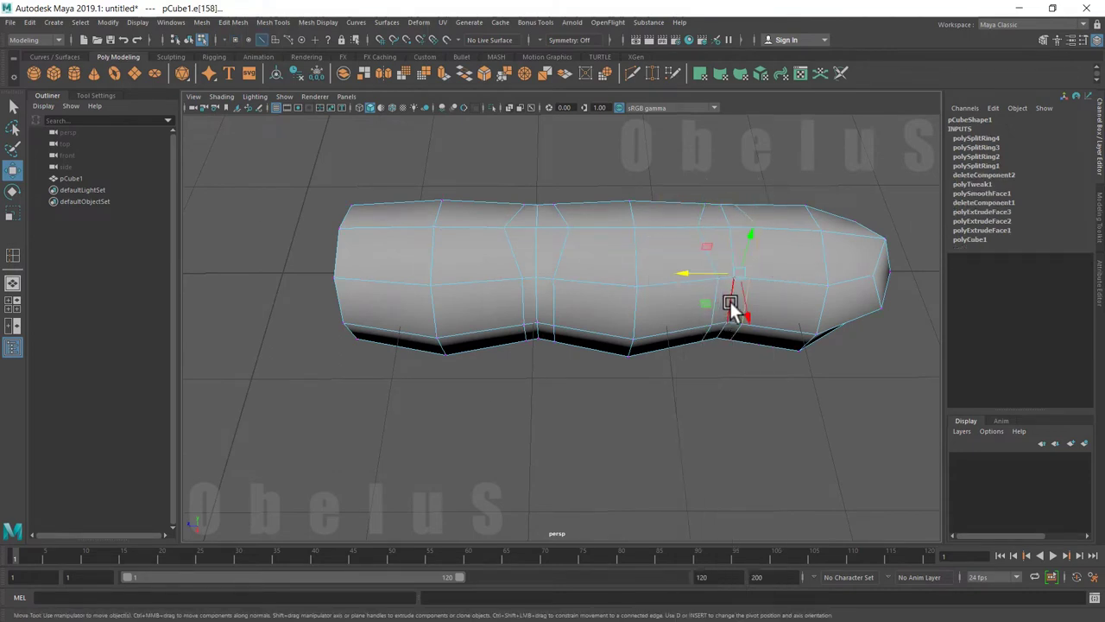
{"action": "mouse_move", "coordinate": [723, 357]}
{"action": "left_mouse_down", "text": "alt"}
{"action": "mouse_move", "coordinate": [684, 358]}
{"action": "mouse_move", "coordinate": [718, 407]}
{"action": "left_mouse_up", "text": "alt"}
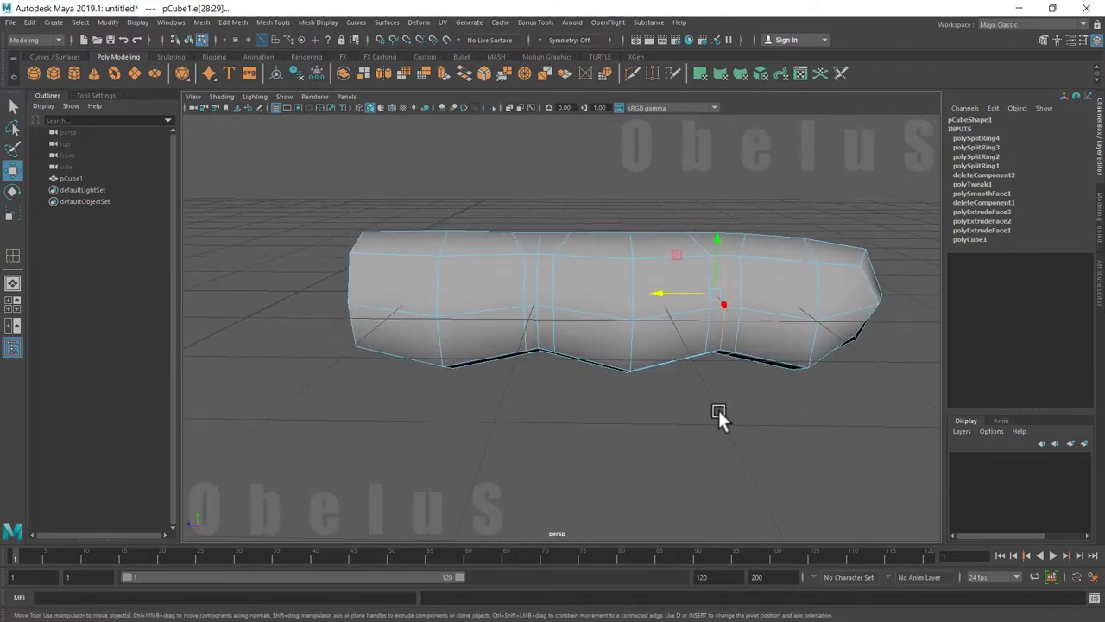
Pinch the knuckle edge ring inward and raise it vertically
{"action": "key", "text": "r"}
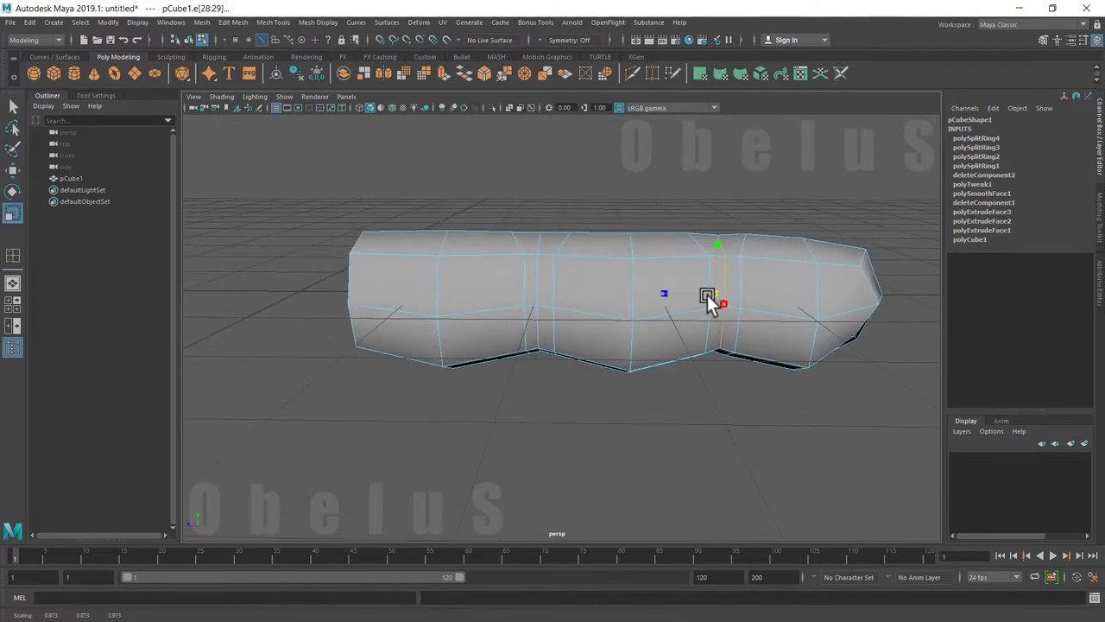
{"action": "left_click_drag", "start_coordinate": [707, 294], "coordinate": [704, 296]}
{"action": "mouse_move", "coordinate": [702, 351]}
{"action": "left_mouse_down", "text": "alt"}
{"action": "mouse_move", "coordinate": [718, 379]}
{"action": "mouse_move", "coordinate": [703, 375]}
{"action": "left_mouse_up", "text": "alt"}
{"action": "key", "text": "w"}
{"action": "left_click_drag", "start_coordinate": [723, 239], "coordinate": [724, 224]}
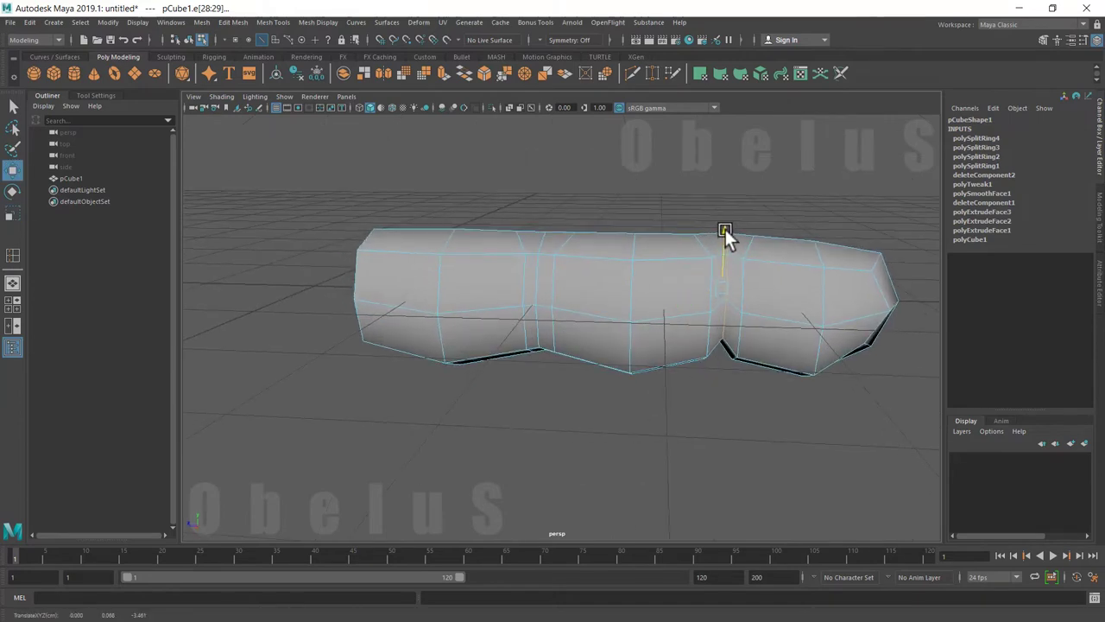
Scale the seam edges into a peak, then lower them to flatten it
{"action": "key", "text": "r"}
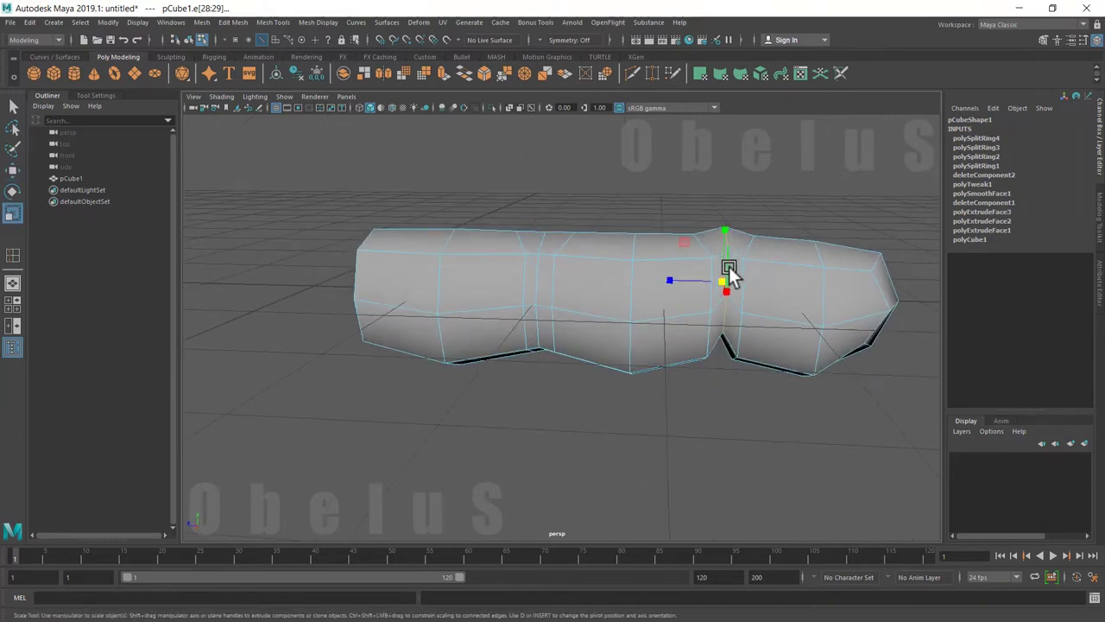
{"action": "left_click_drag", "start_coordinate": [722, 282], "coordinate": [737, 284]}
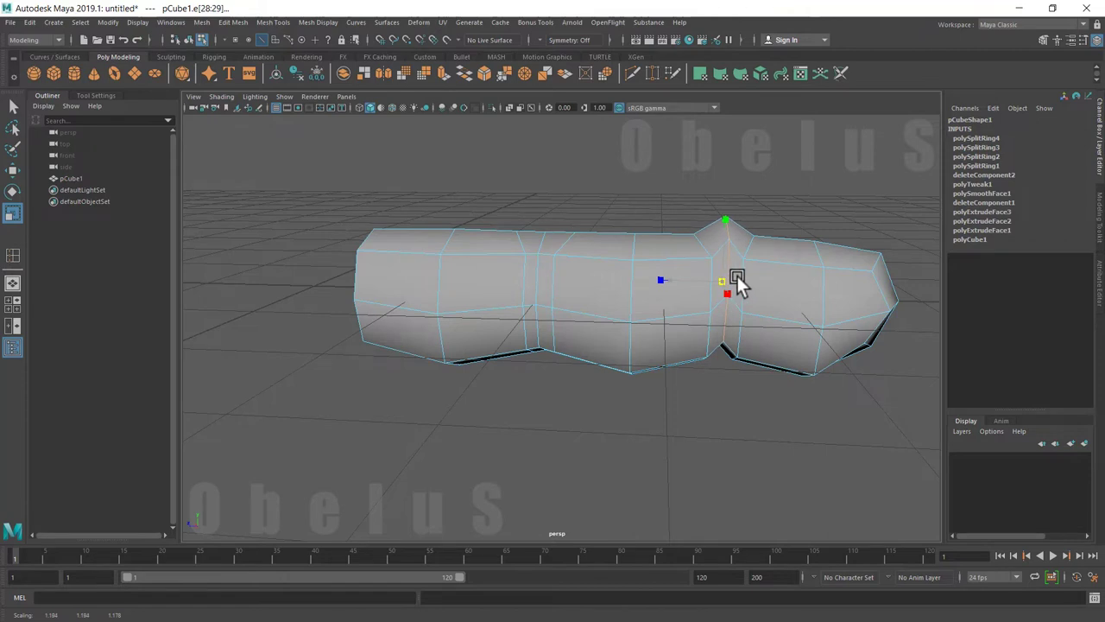
{"action": "key", "text": "w"}
{"action": "mouse_move", "coordinate": [723, 229]}
{"action": "left_mouse_down"}
{"action": "mouse_move", "coordinate": [646, 419]}
{"action": "mouse_move", "coordinate": [670, 446]}
{"action": "mouse_move", "coordinate": [544, 292]}
{"action": "mouse_move", "coordinate": [531, 372]}
{"action": "left_mouse_up"}
Shrink the left seam vertex ring to about 0.933 and nudge it along Y
{"action": "key", "text": "r"}
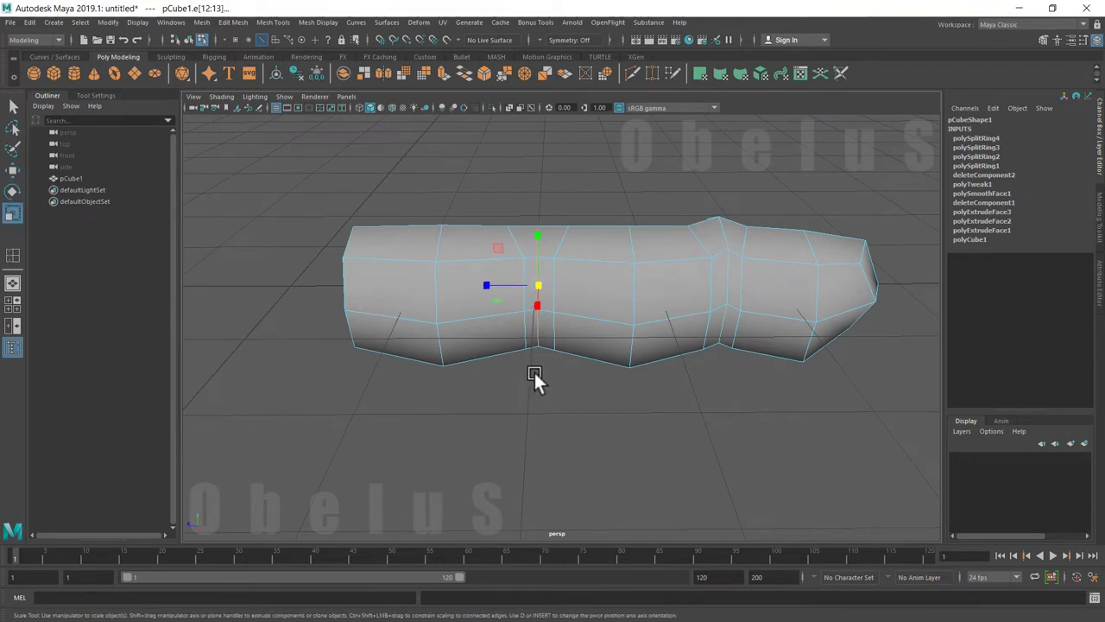
{"action": "left_click_drag", "start_coordinate": [553, 284], "coordinate": [536, 283]}
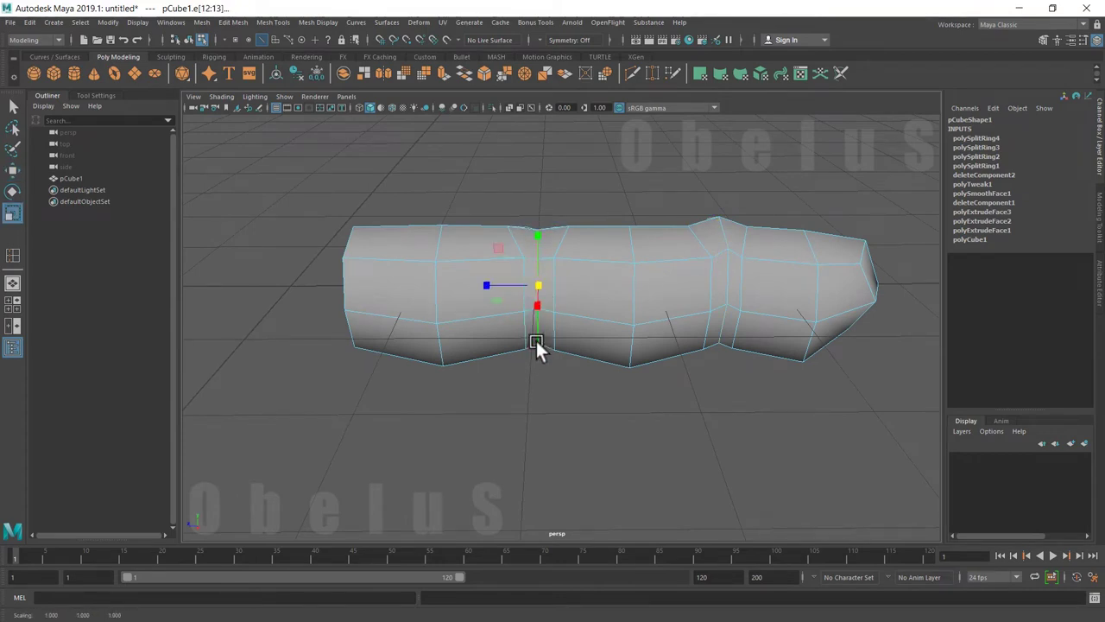
{"action": "key", "text": "w"}
{"action": "left_click_drag", "start_coordinate": [560, 387], "coordinate": [553, 245], "text": "alt"}
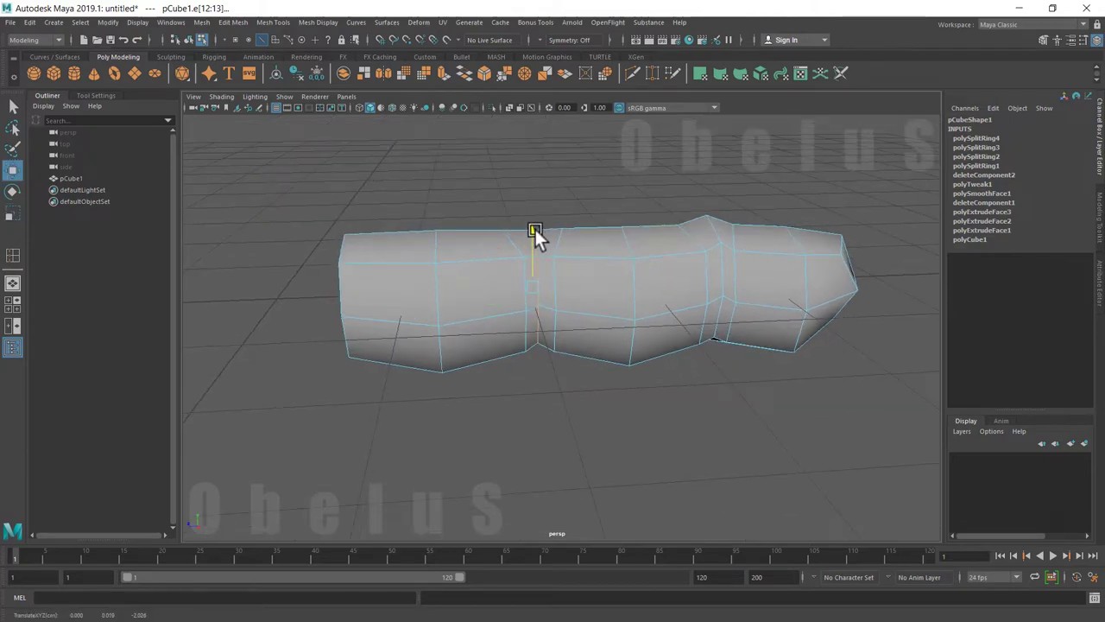
{"action": "mouse_move", "coordinate": [567, 359]}
{"action": "left_mouse_down", "text": "alt"}
{"action": "mouse_move", "coordinate": [537, 363]}
{"action": "mouse_move", "coordinate": [649, 434]}
{"action": "mouse_move", "coordinate": [547, 424]}
{"action": "mouse_move", "coordinate": [629, 316]}
{"action": "left_mouse_up", "text": "alt"}
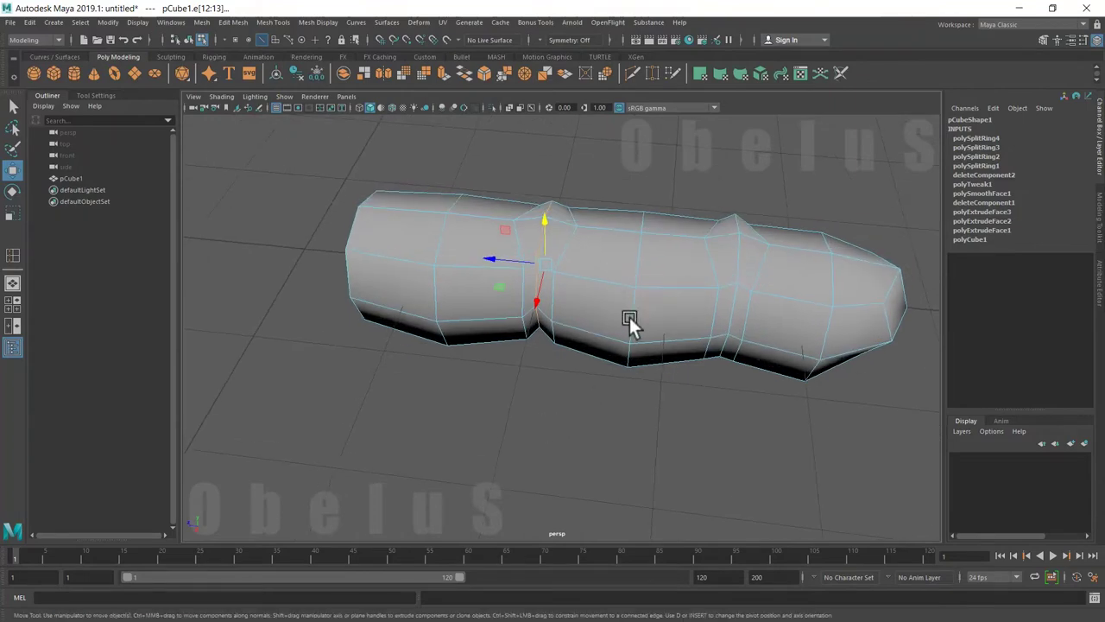
Return to object mode and reselect the finger mesh
{"action": "right_click_drag", "start_coordinate": [646, 292], "coordinate": [717, 277]}
{"action": "left_click", "coordinate": [633, 447]}
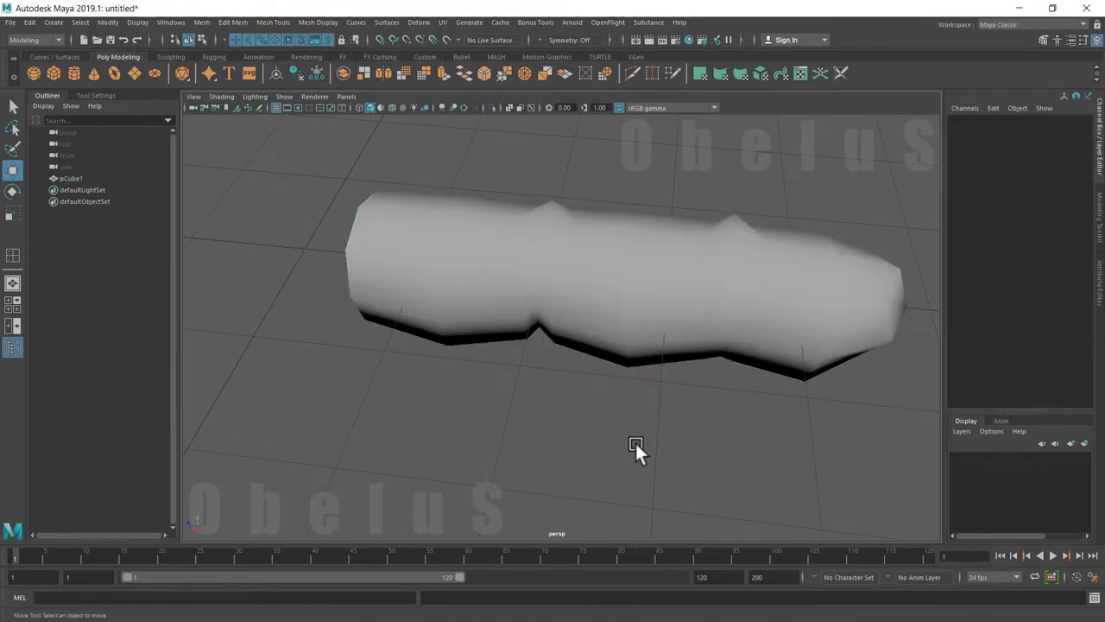
{"action": "mouse_move", "coordinate": [634, 440]}
{"action": "left_mouse_down", "text": "alt"}
{"action": "mouse_move", "coordinate": [609, 397]}
{"action": "mouse_move", "coordinate": [525, 414]}
{"action": "mouse_move", "coordinate": [646, 411]}
{"action": "left_mouse_up", "text": "alt"}
{"action": "left_click", "coordinate": [775, 332]}
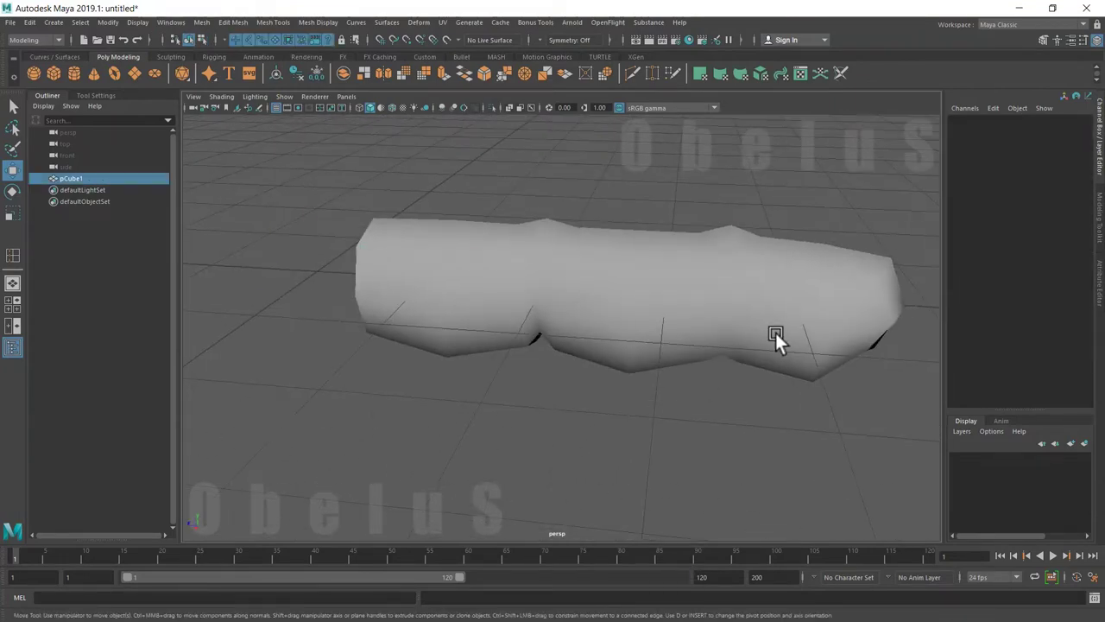
{"action": "mouse_move", "coordinate": [776, 332]}
{"action": "left_mouse_down", "text": "alt"}
{"action": "mouse_move", "coordinate": [700, 336]}
{"action": "mouse_move", "coordinate": [649, 356]}
{"action": "mouse_move", "coordinate": [685, 400]}
{"action": "mouse_move", "coordinate": [591, 389]}
{"action": "mouse_move", "coordinate": [612, 395]}
{"action": "mouse_move", "coordinate": [745, 355]}
{"action": "left_mouse_up", "text": "alt"}
Select two top vertices near the fingertip and raise them into a knuckle bump
{"action": "right_click_drag", "start_coordinate": [744, 292], "coordinate": [697, 296]}
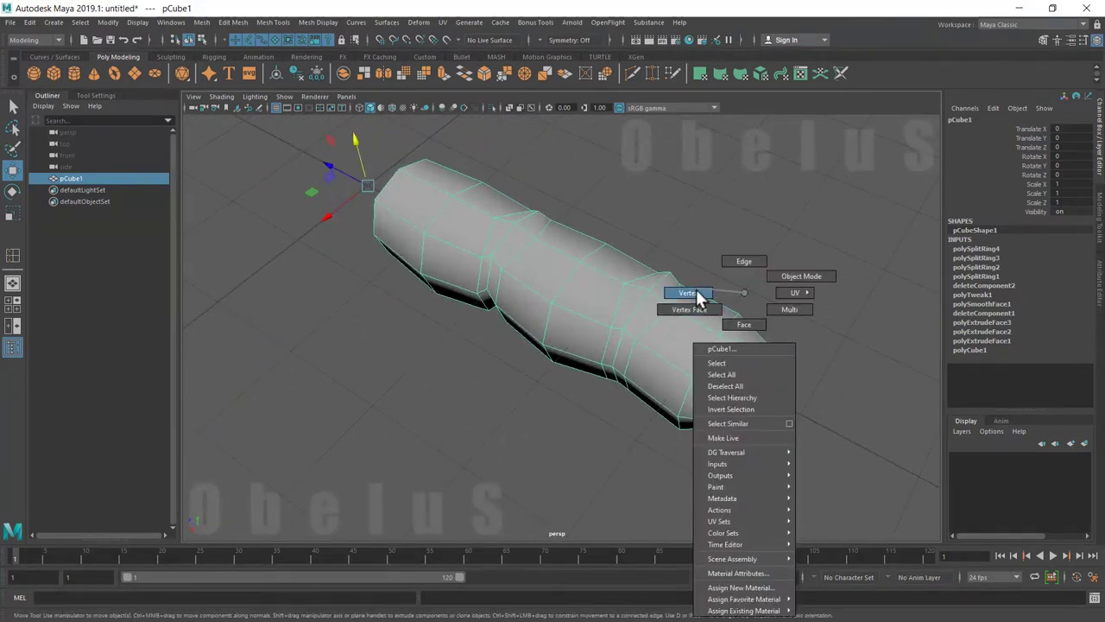
{"action": "left_click", "coordinate": [658, 304]}
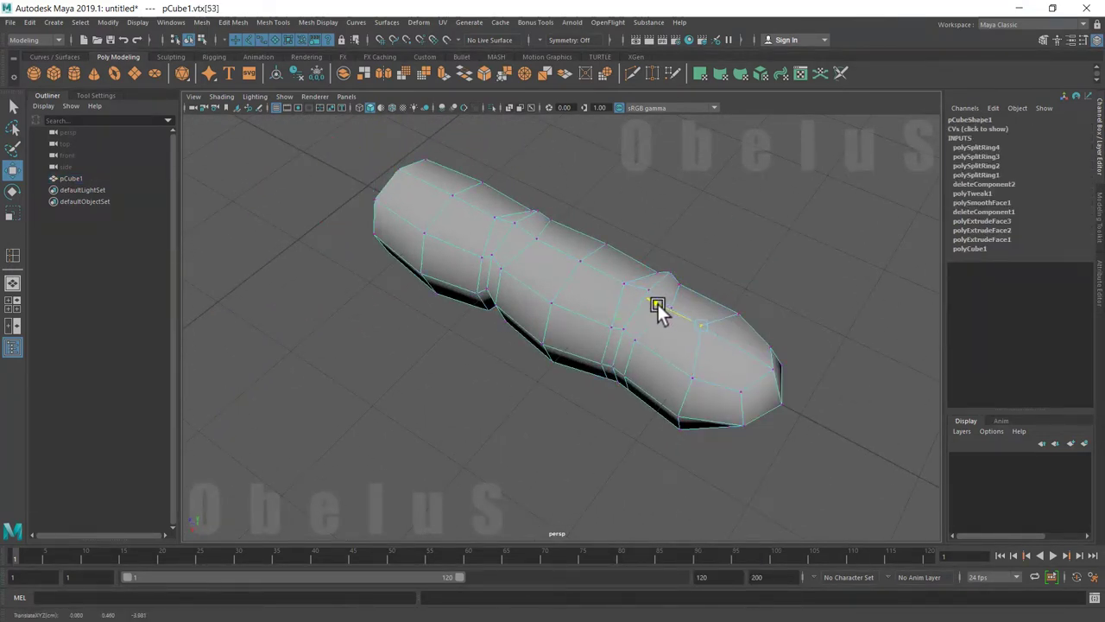
{"action": "key", "text": "w"}
{"action": "mouse_move", "coordinate": [693, 383]}
{"action": "left_mouse_down", "text": "alt"}
{"action": "mouse_move", "coordinate": [710, 403]}
{"action": "mouse_move", "coordinate": [656, 419]}
{"action": "mouse_move", "coordinate": [679, 357]}
{"action": "mouse_move", "coordinate": [626, 326]}
{"action": "left_mouse_up", "text": "alt"}
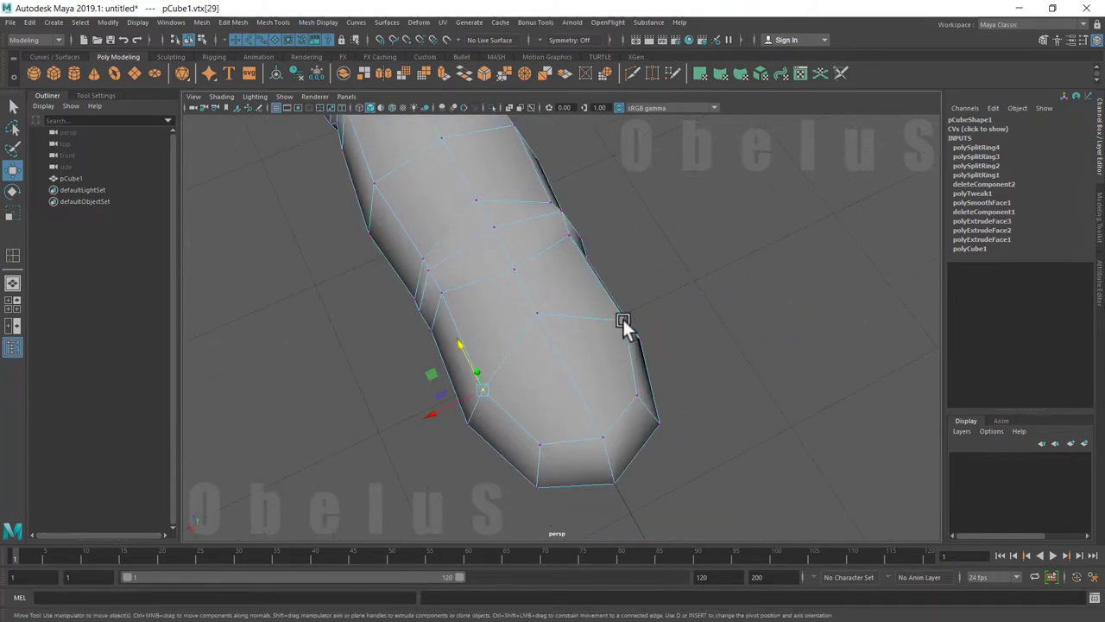
{"action": "left_click", "coordinate": [623, 320], "text": "shift"}
{"action": "middle_click_drag", "start_coordinate": [535, 316], "coordinate": [527, 304]}
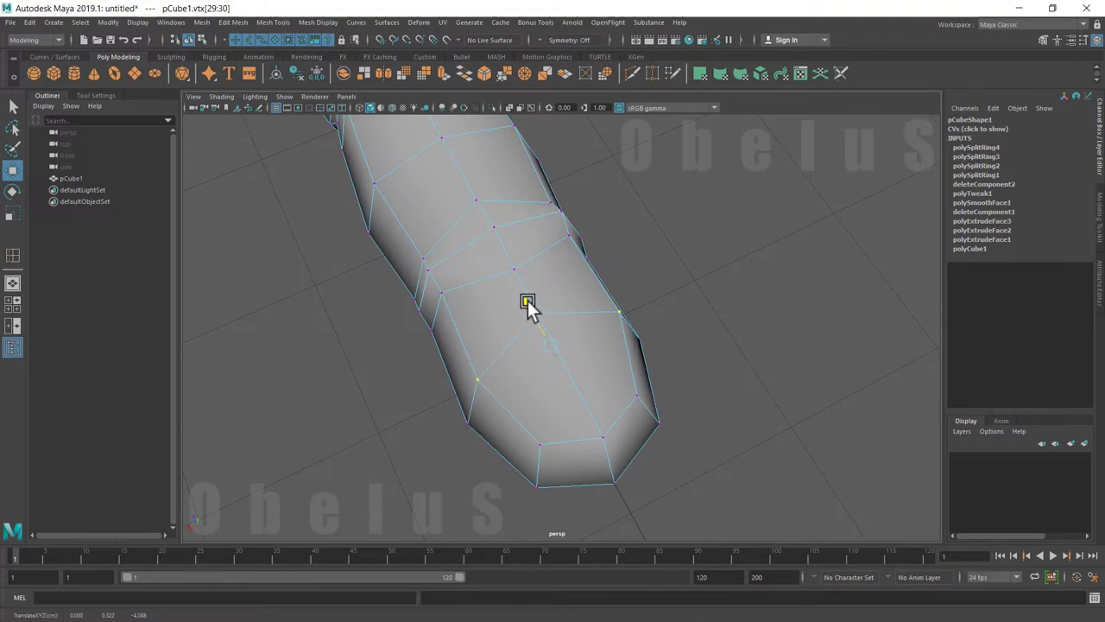
{"action": "left_click_drag", "start_coordinate": [683, 355], "coordinate": [516, 333], "text": "alt"}
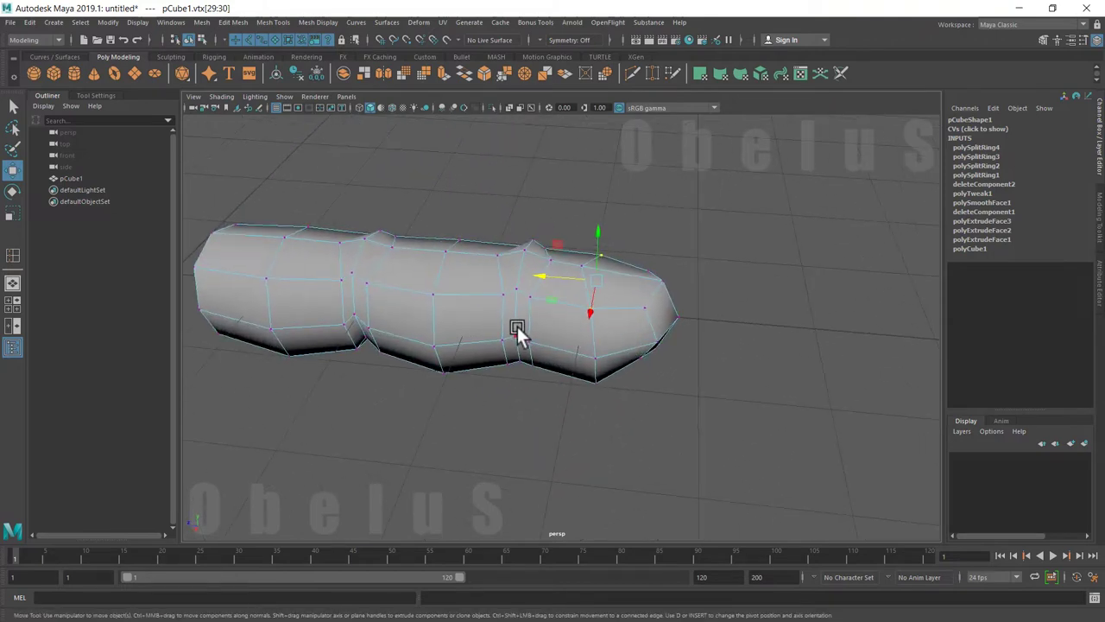
{"action": "mouse_move", "coordinate": [517, 332]}
{"action": "right_mouse_down"}
{"action": "mouse_move", "coordinate": [572, 278]}
{"action": "mouse_move", "coordinate": [535, 318]}
{"action": "mouse_move", "coordinate": [471, 328]}
{"action": "right_mouse_up"}
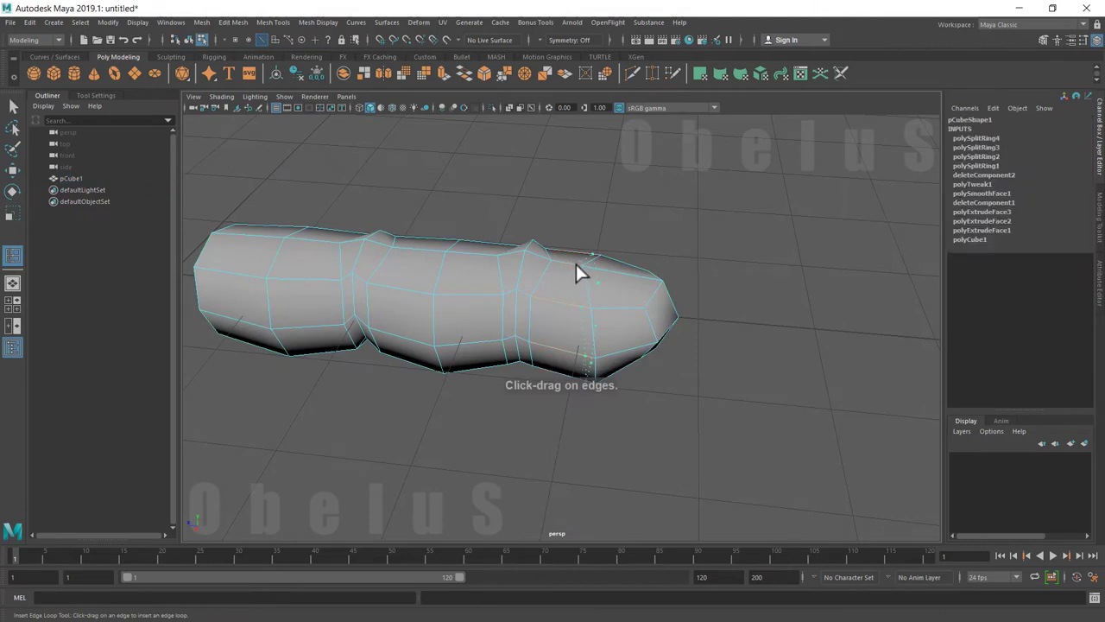
Insert an edge loop near the fingertip and select the top tip faces
{"action": "left_click", "coordinate": [575, 266]}
{"action": "key", "text": "q"}
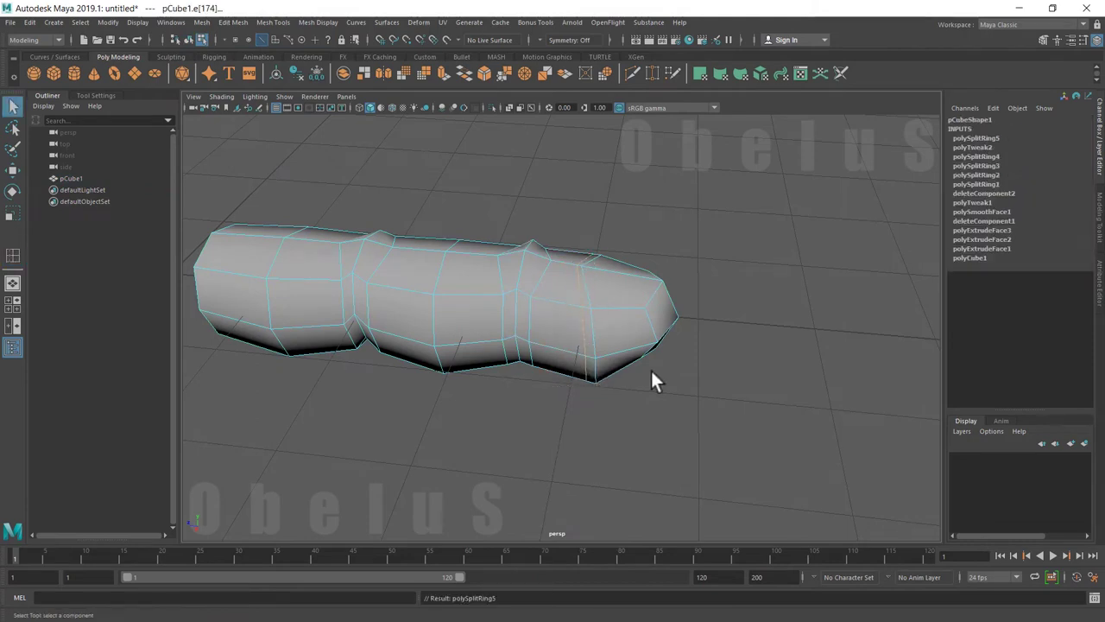
{"action": "right_click_drag", "start_coordinate": [591, 321], "coordinate": [592, 328]}
{"action": "left_click_drag", "start_coordinate": [592, 328], "coordinate": [546, 348], "text": "alt"}
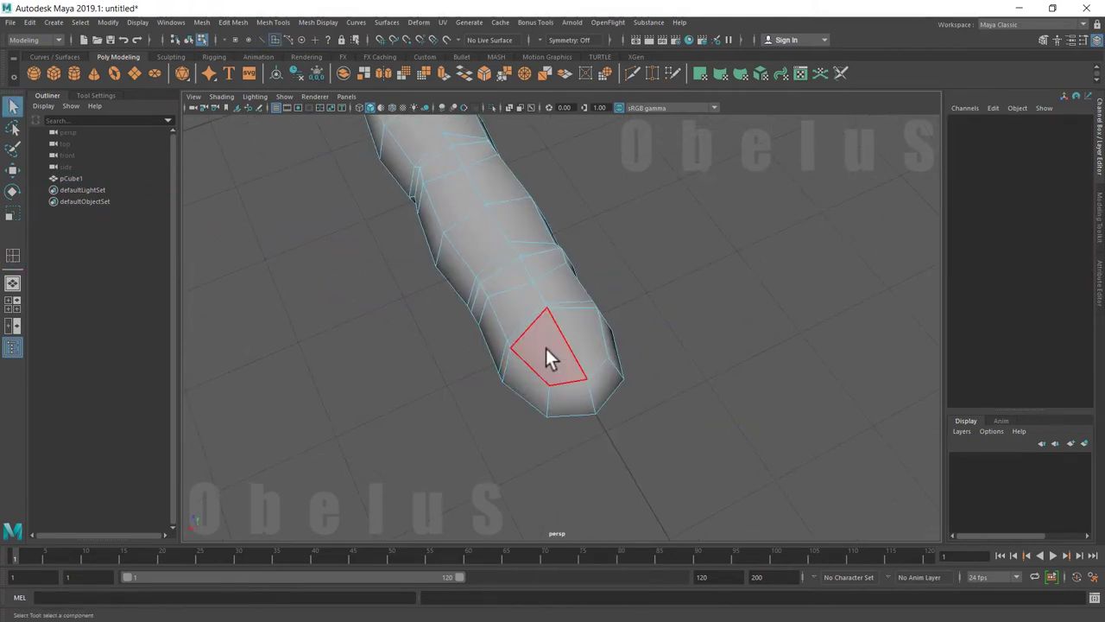
{"action": "left_click", "coordinate": [546, 348]}
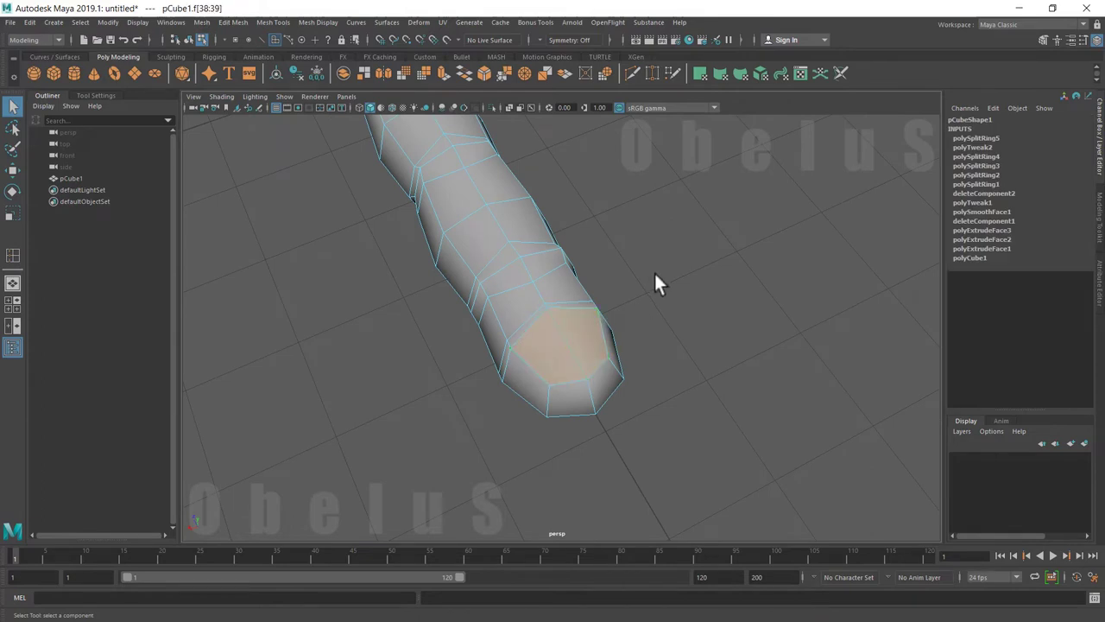
Scale the top tip faces flatter in Y and extrude them for the nail
{"action": "scroll", "coordinate": [656, 384], "scroll_direction": "up", "scroll_amount": 2}
{"action": "mouse_move", "coordinate": [691, 394]}
{"action": "left_mouse_down", "text": "alt"}
{"action": "mouse_move", "coordinate": [592, 394]}
{"action": "mouse_move", "coordinate": [618, 378]}
{"action": "left_mouse_up", "text": "alt"}
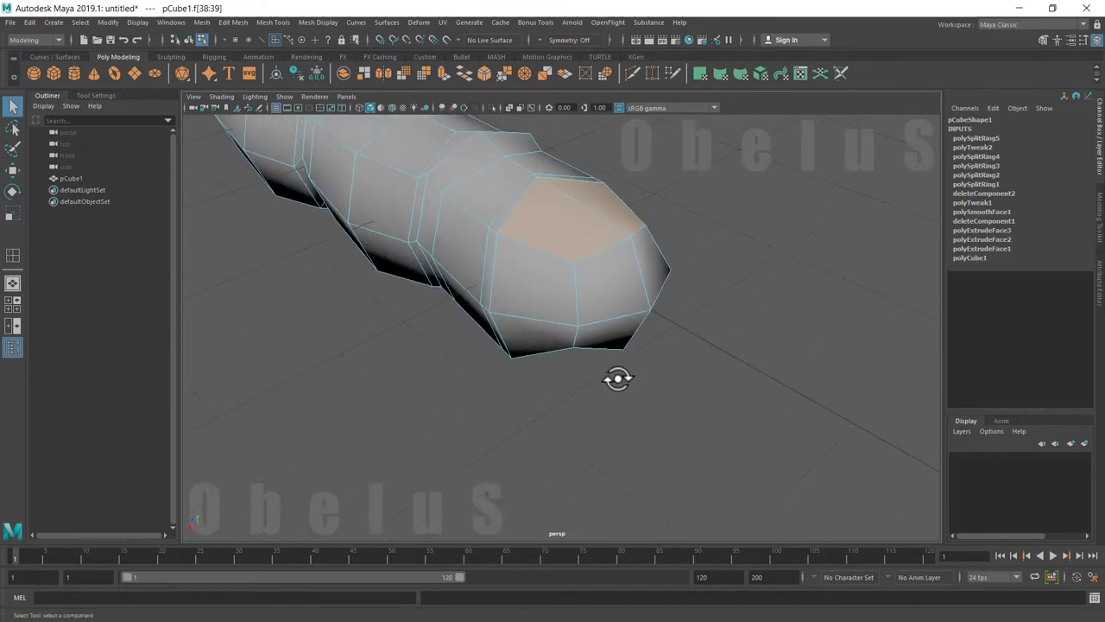
{"action": "key", "text": "r"}
{"action": "left_click_drag", "start_coordinate": [584, 172], "coordinate": [582, 225]}
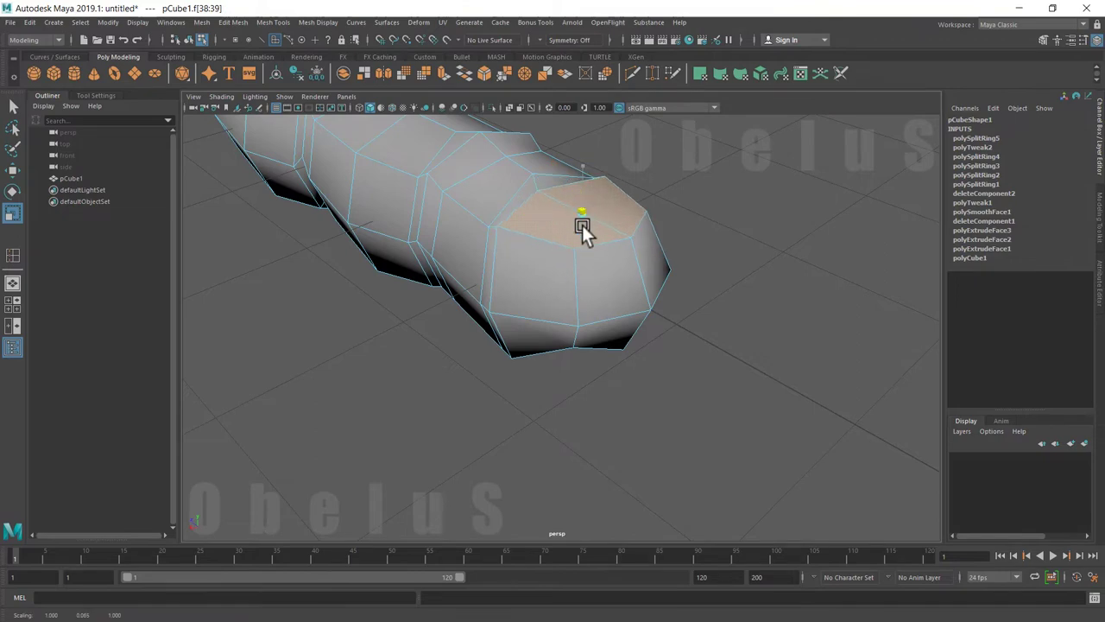
{"action": "key", "text": "w"}
{"action": "mouse_move", "coordinate": [696, 380]}
{"action": "left_mouse_down", "text": "alt"}
{"action": "mouse_move", "coordinate": [607, 345]}
{"action": "mouse_move", "coordinate": [485, 340]}
{"action": "mouse_move", "coordinate": [490, 352]}
{"action": "mouse_move", "coordinate": [616, 346]}
{"action": "mouse_move", "coordinate": [698, 361]}
{"action": "mouse_move", "coordinate": [752, 341]}
{"action": "mouse_move", "coordinate": [644, 363]}
{"action": "mouse_move", "coordinate": [693, 352]}
{"action": "left_mouse_up", "text": "alt"}
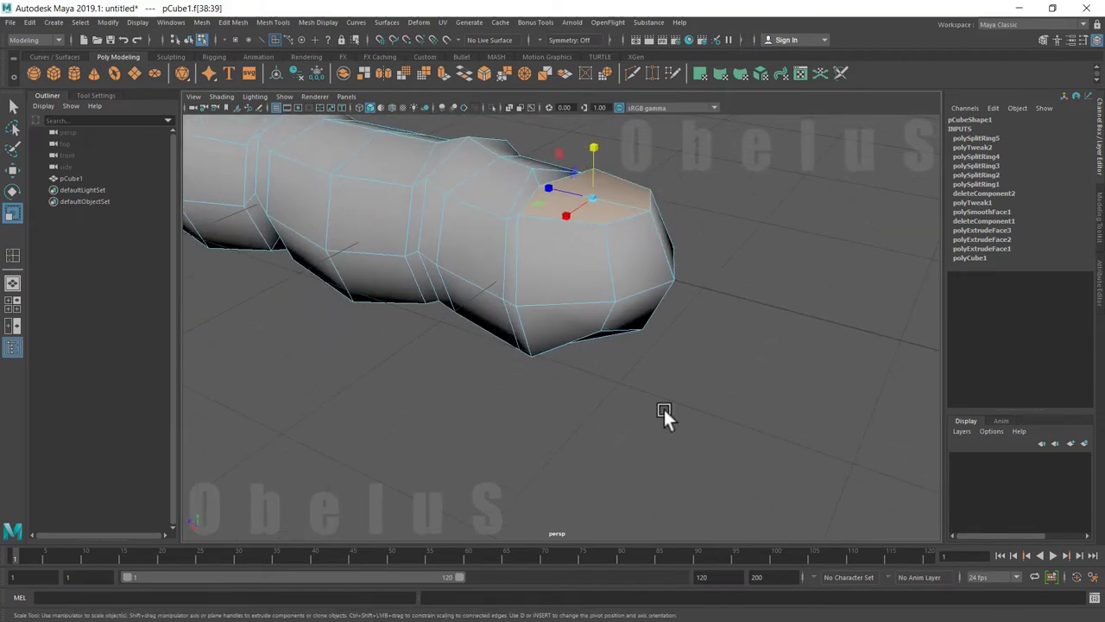
{"action": "right_click_drag", "start_coordinate": [708, 287], "coordinate": [705, 306], "text": "shift"}
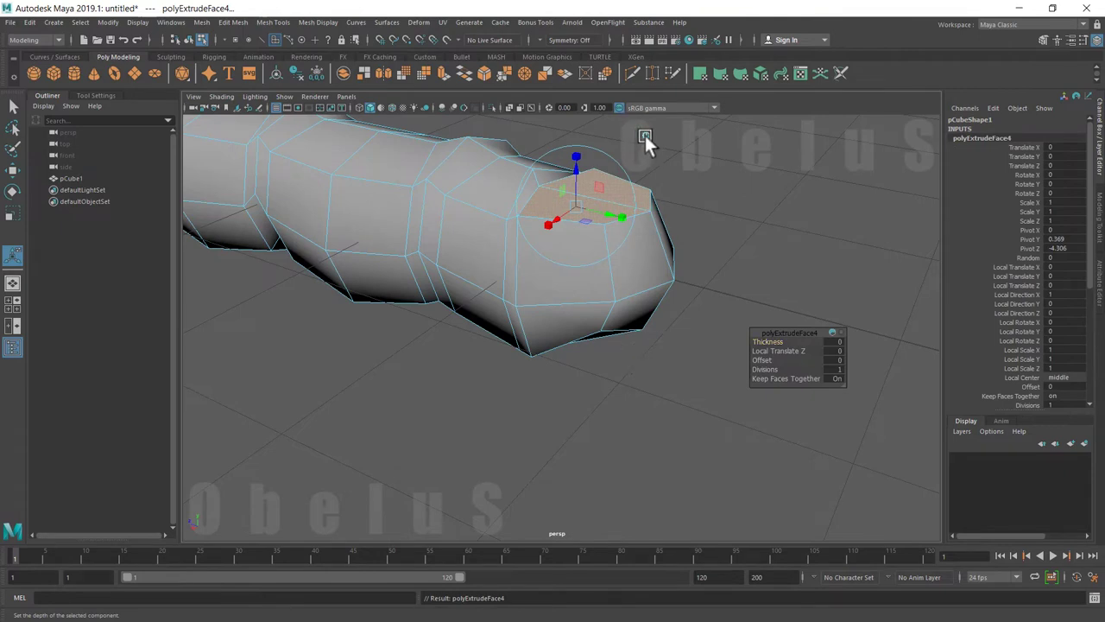
Sink the extruded nail faces slightly, then extrude again and raise them 0.053 into a nail plate
{"action": "left_click_drag", "start_coordinate": [602, 171], "coordinate": [596, 168]}
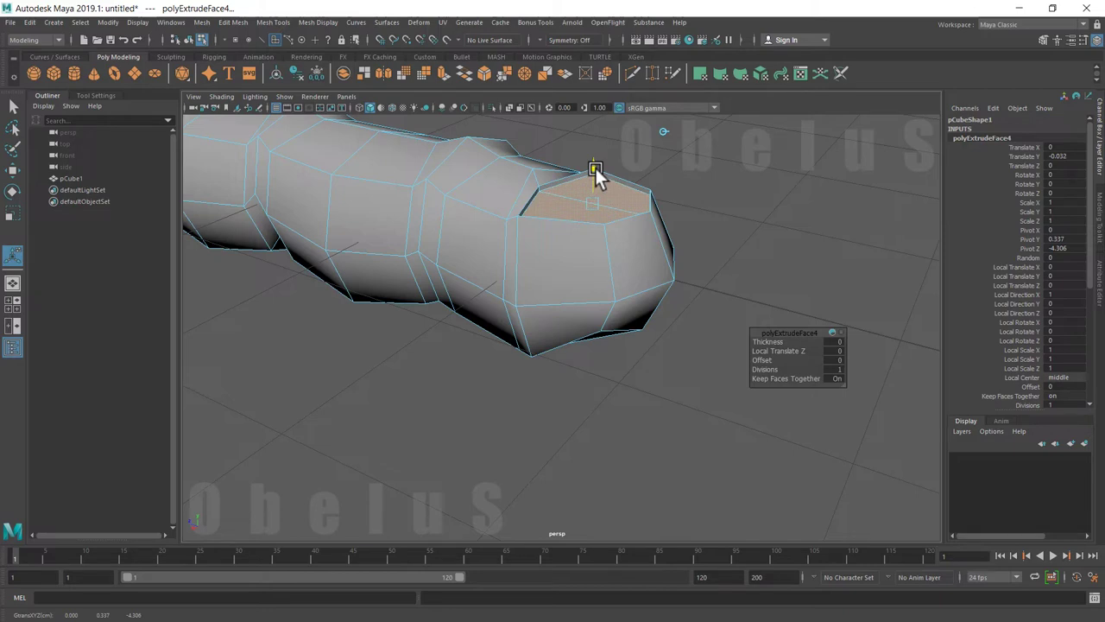
{"action": "mouse_move", "coordinate": [573, 266]}
{"action": "left_mouse_down", "text": "alt"}
{"action": "mouse_move", "coordinate": [607, 288]}
{"action": "mouse_move", "coordinate": [647, 353]}
{"action": "mouse_move", "coordinate": [622, 391]}
{"action": "mouse_move", "coordinate": [631, 395]}
{"action": "left_mouse_up", "text": "alt"}
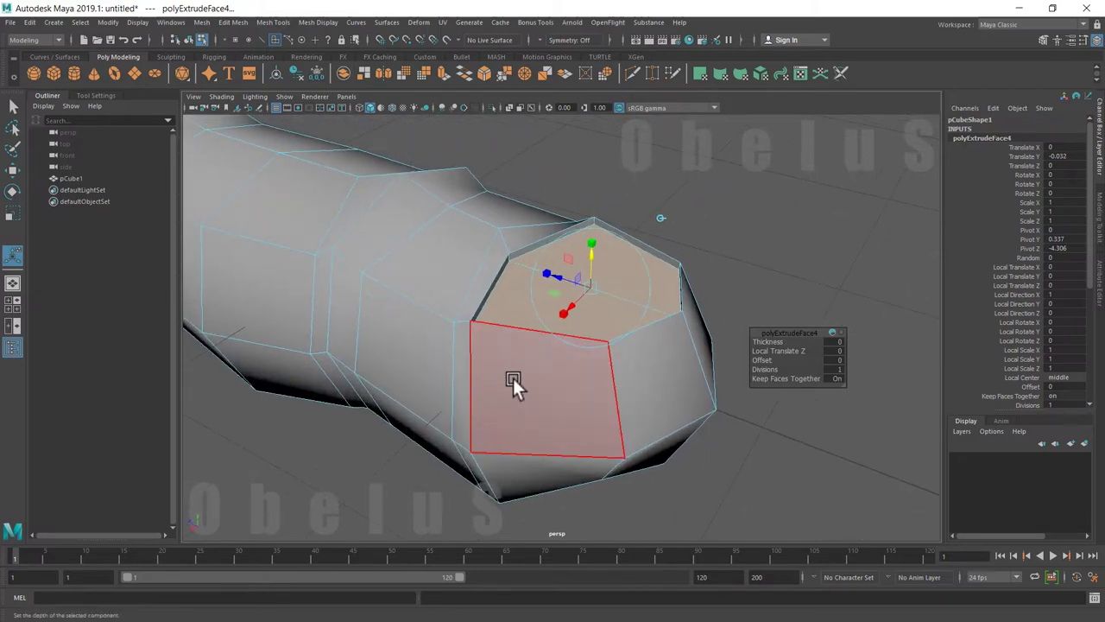
{"action": "key", "text": "ctrl+e"}
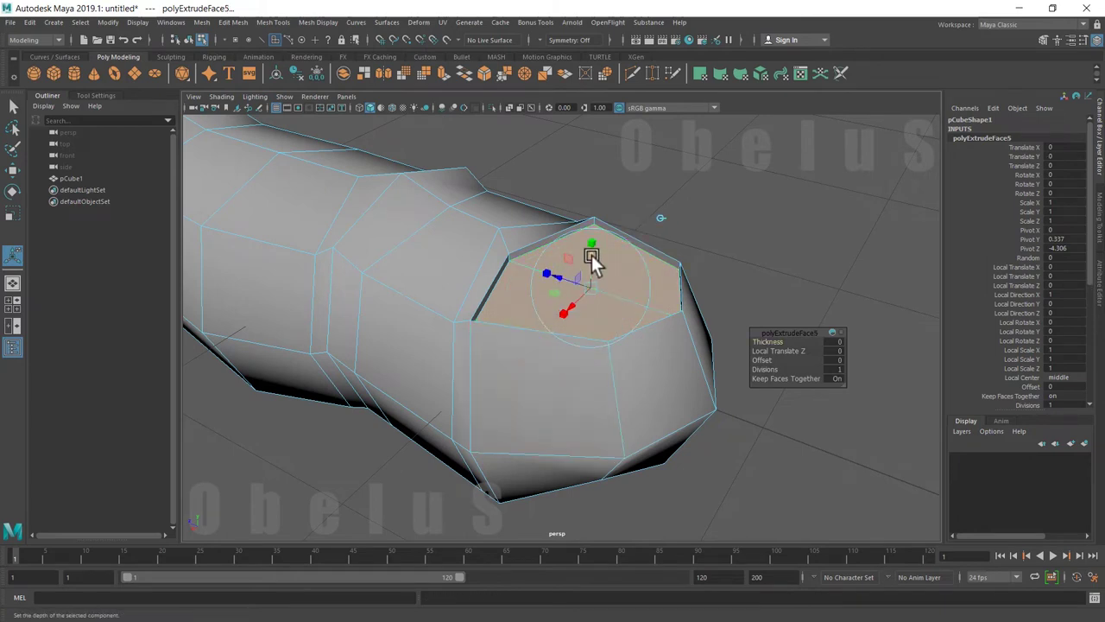
{"action": "left_click_drag", "start_coordinate": [592, 255], "coordinate": [592, 241]}
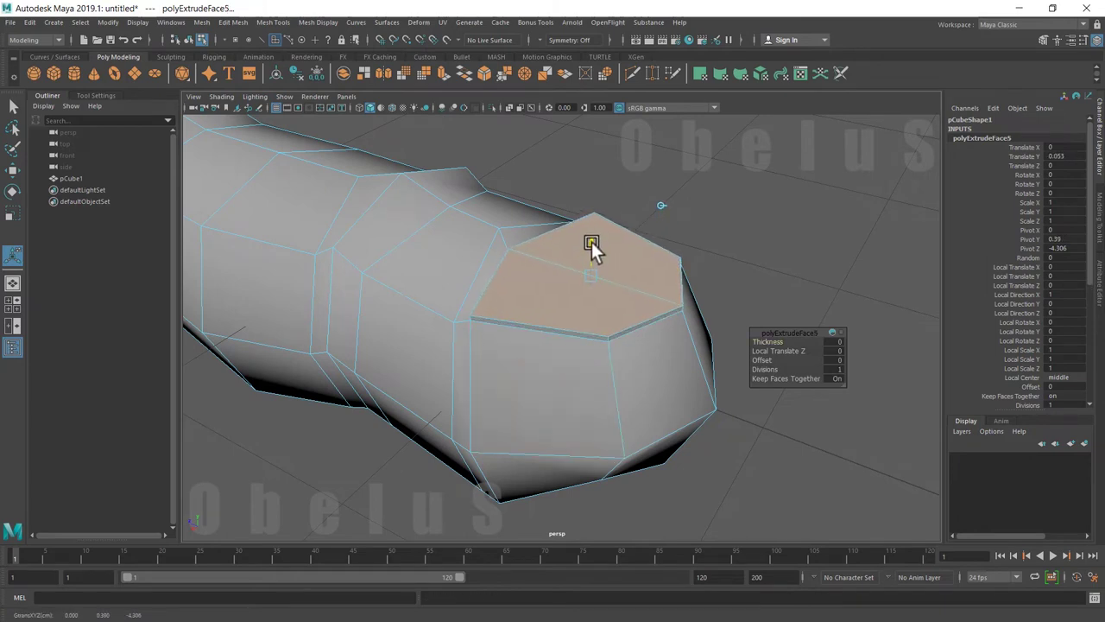
{"action": "right_click_drag", "start_coordinate": [502, 299], "coordinate": [479, 340]}
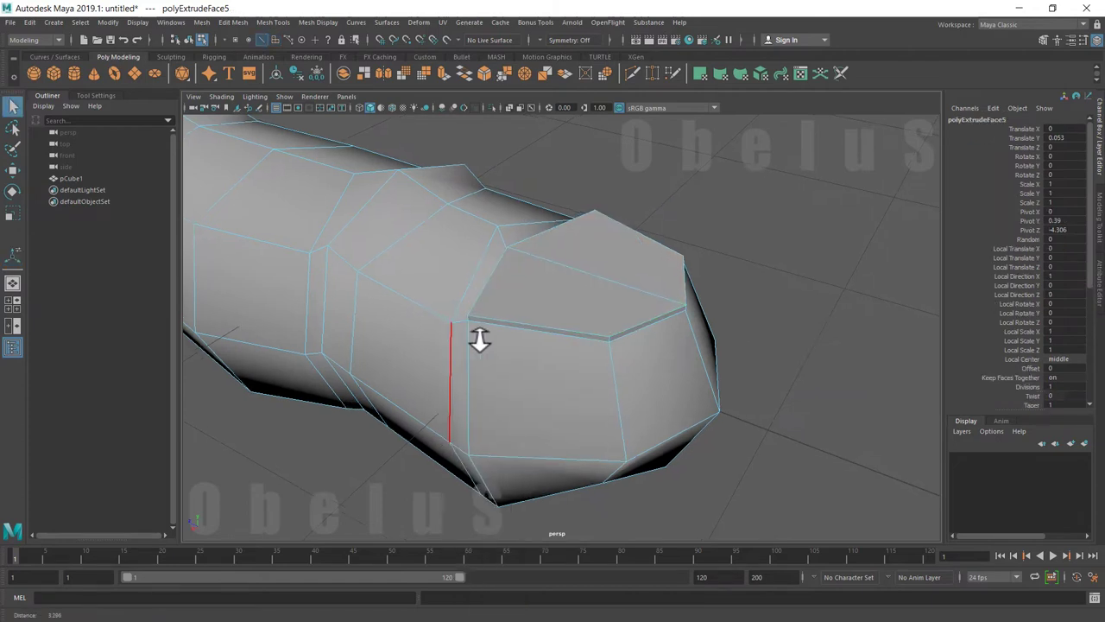
Move the nail-area edges to lower the ridge and reshape the nail's outline
{"action": "mouse_move", "coordinate": [479, 339]}
{"action": "left_mouse_down", "text": "alt"}
{"action": "mouse_move", "coordinate": [513, 346]}
{"action": "mouse_move", "coordinate": [586, 319]}
{"action": "left_mouse_up", "text": "alt"}
{"action": "left_click", "coordinate": [592, 324]}
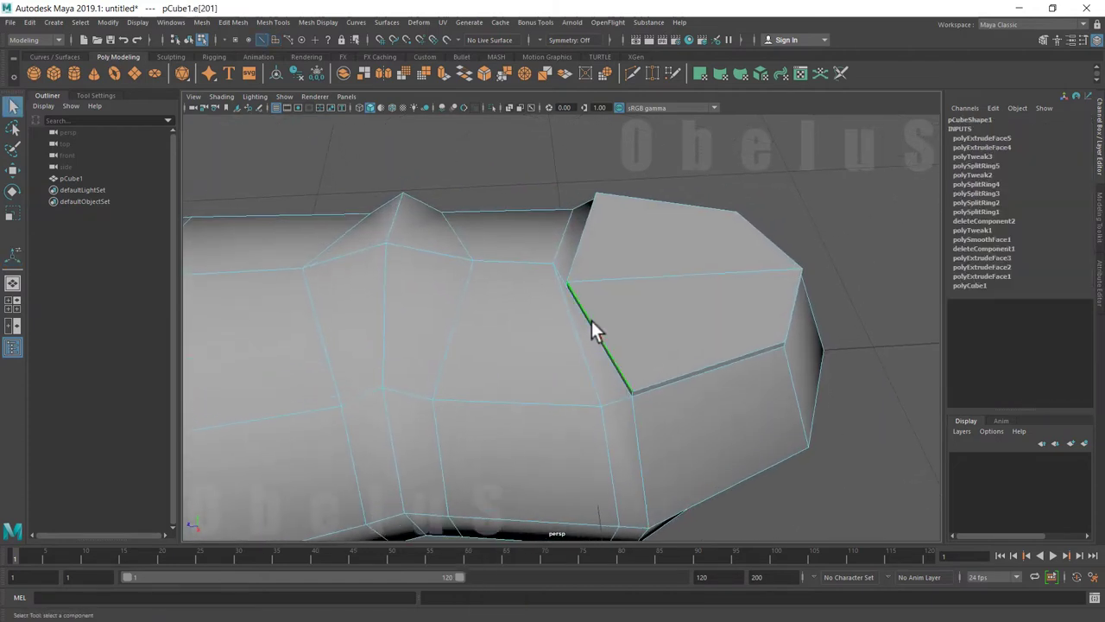
{"action": "left_click", "coordinate": [584, 248]}
{"action": "key", "text": "w"}
{"action": "left_click_drag", "start_coordinate": [593, 313], "coordinate": [586, 242], "text": "alt"}
{"action": "left_click_drag", "start_coordinate": [580, 158], "coordinate": [580, 171]}
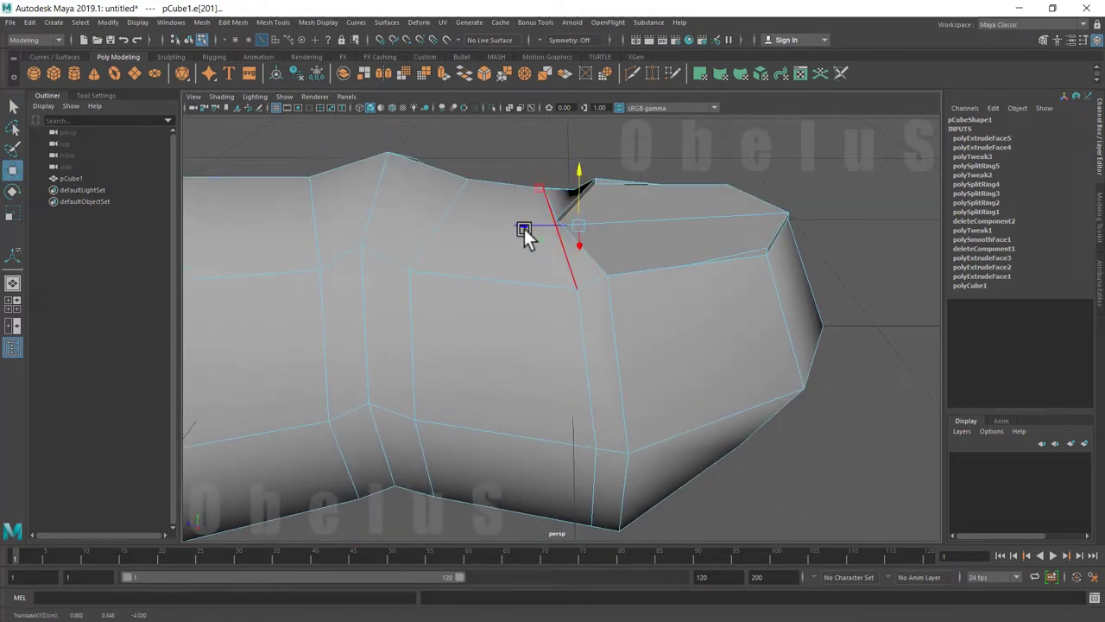
{"action": "mouse_move", "coordinate": [518, 225]}
{"action": "left_mouse_down", "text": "alt"}
{"action": "mouse_move", "coordinate": [615, 341]}
{"action": "mouse_move", "coordinate": [520, 364]}
{"action": "mouse_move", "coordinate": [613, 254]}
{"action": "mouse_move", "coordinate": [640, 268]}
{"action": "left_mouse_up", "text": "alt"}
{"action": "left_click", "coordinate": [505, 317], "text": "shift"}
{"action": "right_click_drag", "start_coordinate": [683, 382], "coordinate": [431, 374], "text": "alt"}
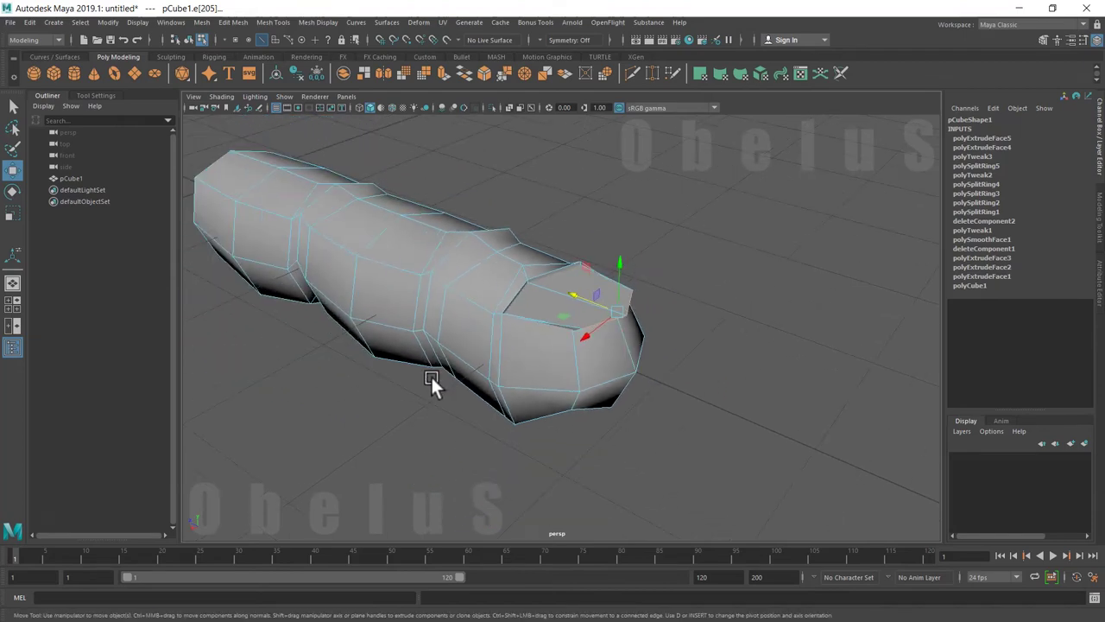
{"action": "mouse_move", "coordinate": [431, 376]}
{"action": "left_mouse_down", "text": "alt"}
{"action": "mouse_move", "coordinate": [558, 366]}
{"action": "mouse_move", "coordinate": [394, 375]}
{"action": "mouse_move", "coordinate": [467, 366]}
{"action": "mouse_move", "coordinate": [621, 307]}
{"action": "left_mouse_up", "text": "alt"}
Marquee-select the fingertip vertices and nudge them slightly
{"action": "right_click_drag", "start_coordinate": [575, 316], "coordinate": [543, 303]}
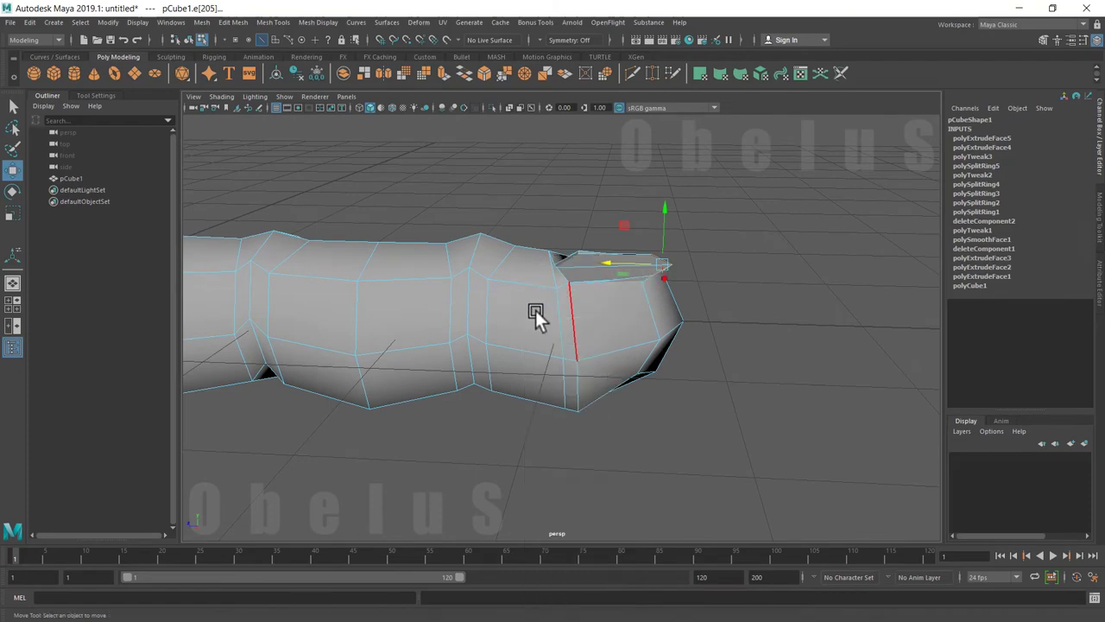
{"action": "left_click_drag", "start_coordinate": [536, 310], "coordinate": [559, 347], "text": "alt"}
{"action": "left_click_drag", "start_coordinate": [743, 219], "coordinate": [615, 480]}
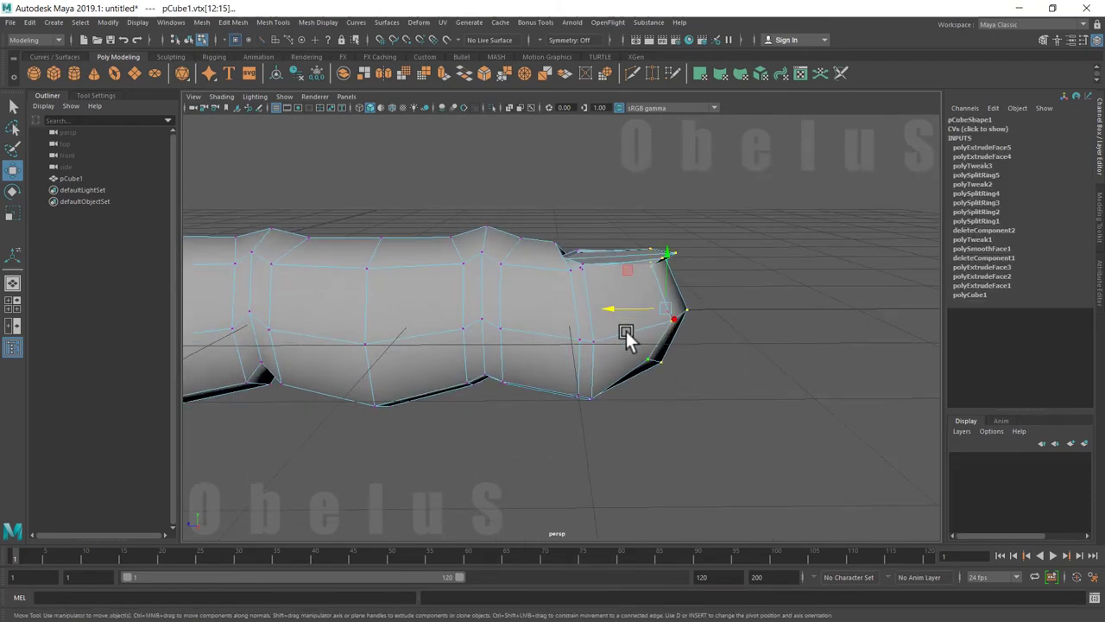
{"action": "mouse_move", "coordinate": [612, 314]}
{"action": "left_mouse_down"}
{"action": "mouse_move", "coordinate": [613, 345]}
{"action": "mouse_move", "coordinate": [561, 337]}
{"action": "left_mouse_up"}
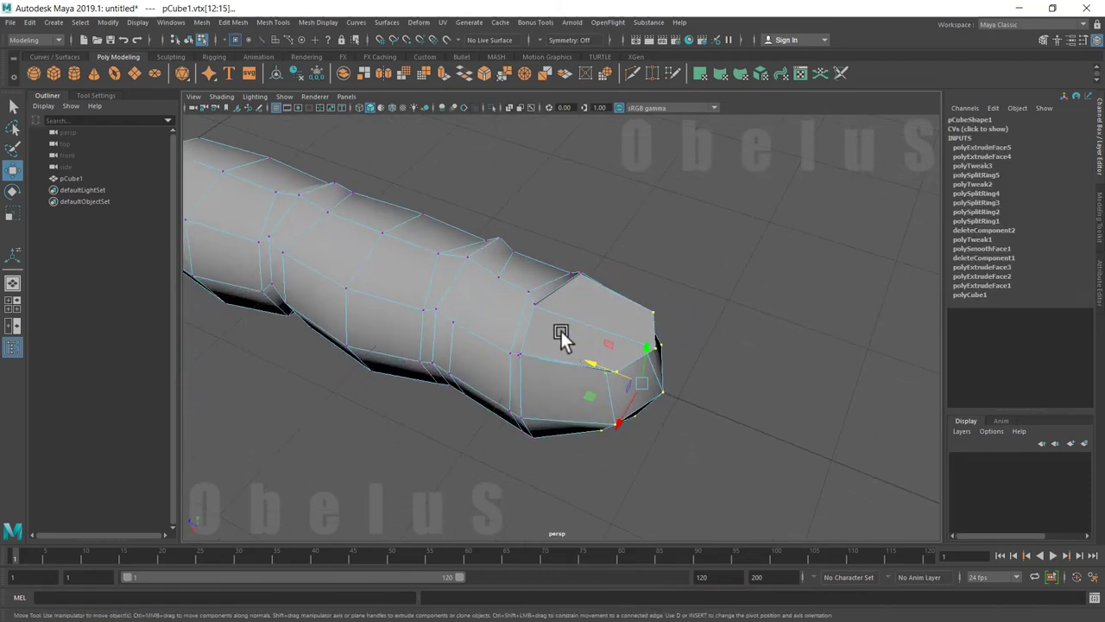
Insert a new edge loop near the fingertip
{"action": "right_click", "coordinate": [559, 338]}
{"action": "right_click", "coordinate": [561, 336]}
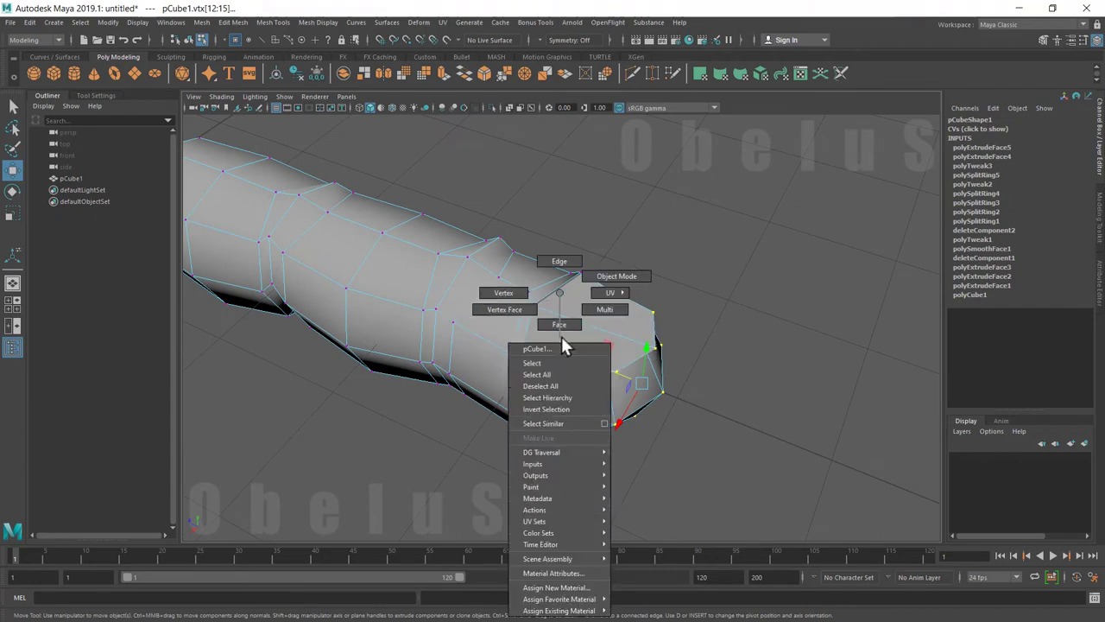
{"action": "right_click_drag", "start_coordinate": [568, 327], "coordinate": [510, 342], "text": "shift"}
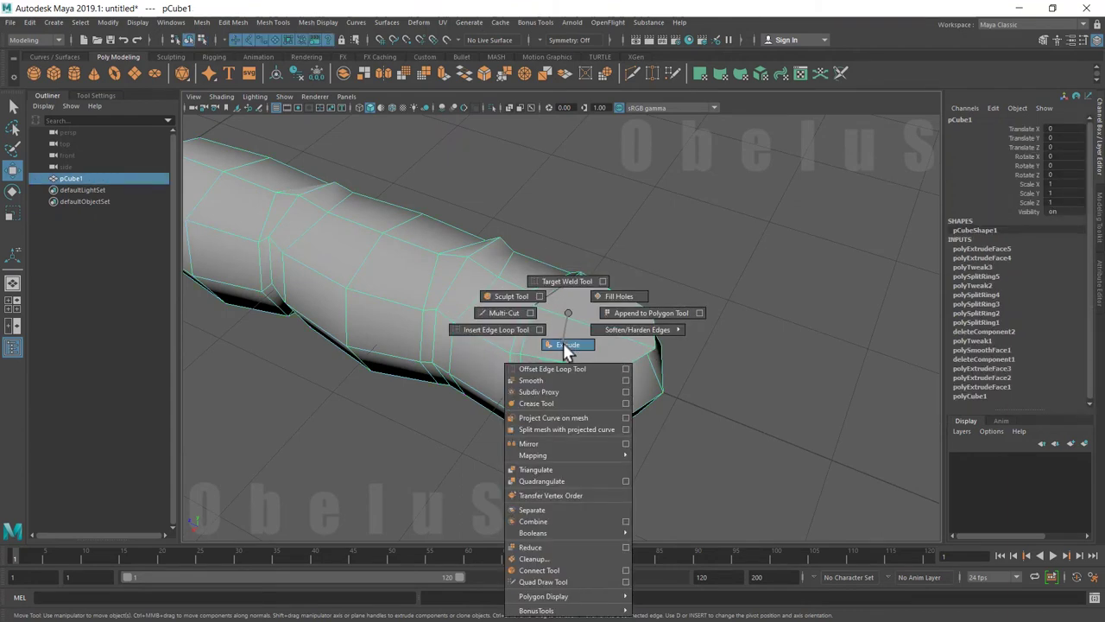
{"action": "left_click", "coordinate": [589, 323]}
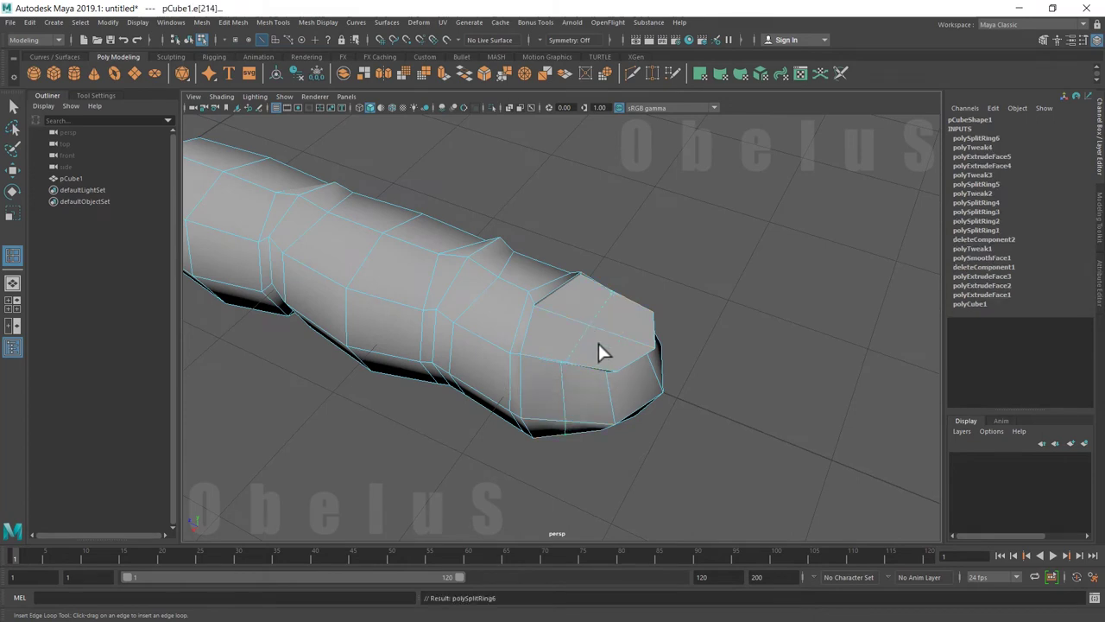
Raise nail-edge vertices 109 and 106 upward in Y to open the nail gap
{"action": "key", "text": "w"}
{"action": "right_click_drag", "start_coordinate": [622, 293], "coordinate": [573, 311]}
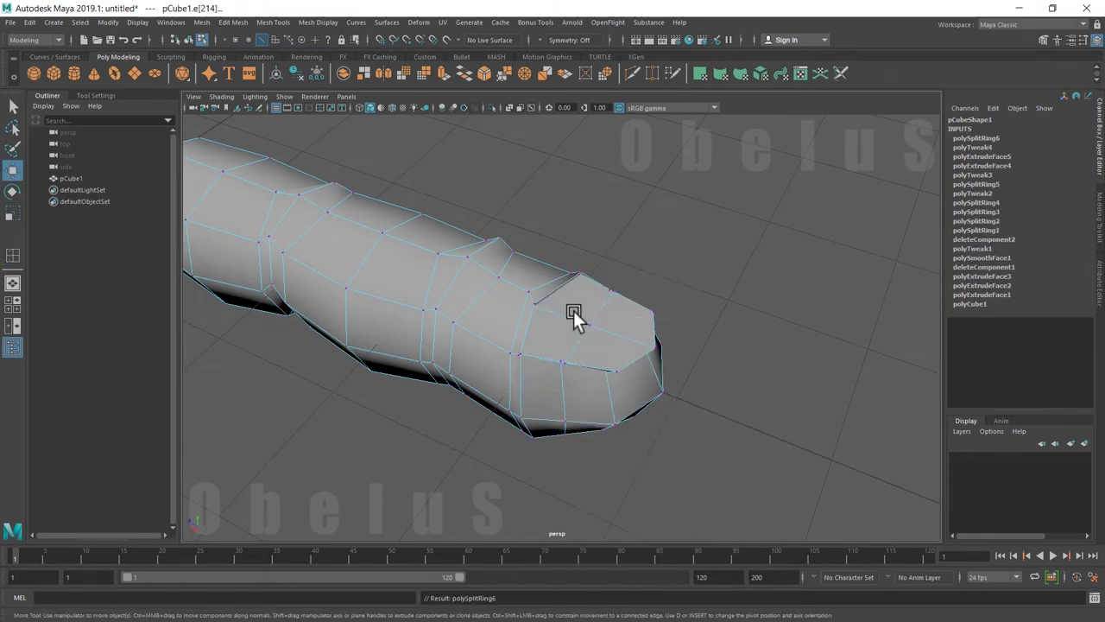
{"action": "left_click", "coordinate": [590, 331]}
{"action": "right_click_drag", "start_coordinate": [628, 357], "coordinate": [687, 341], "text": "alt"}
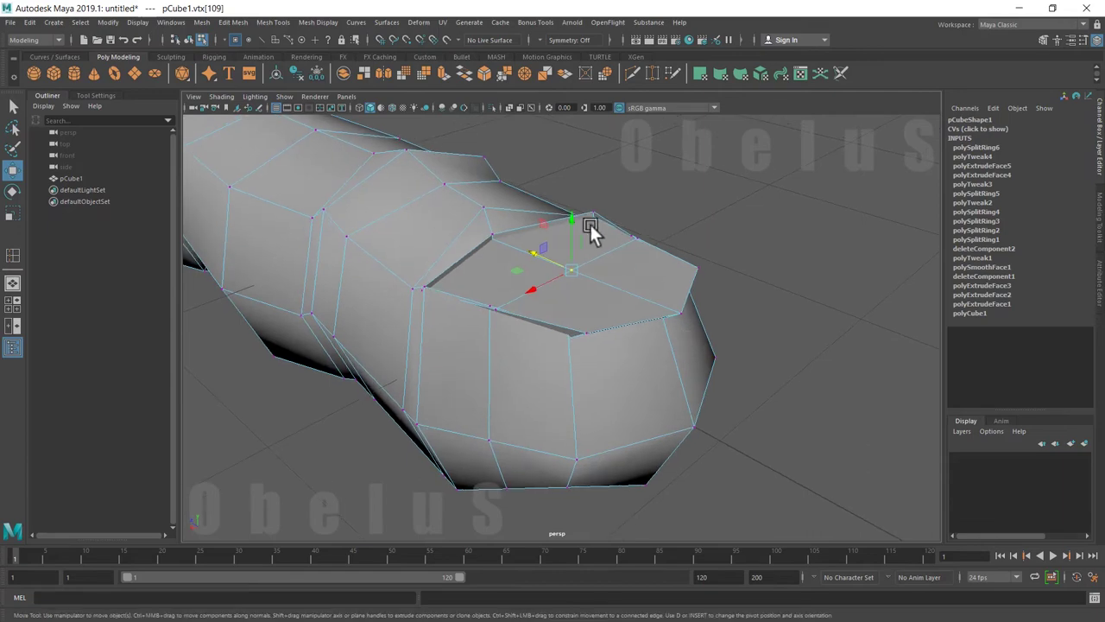
{"action": "mouse_move", "coordinate": [573, 216]}
{"action": "left_mouse_down"}
{"action": "mouse_move", "coordinate": [571, 203]}
{"action": "mouse_move", "coordinate": [552, 306]}
{"action": "mouse_move", "coordinate": [489, 298]}
{"action": "mouse_move", "coordinate": [550, 296]}
{"action": "mouse_move", "coordinate": [483, 307]}
{"action": "left_mouse_up"}
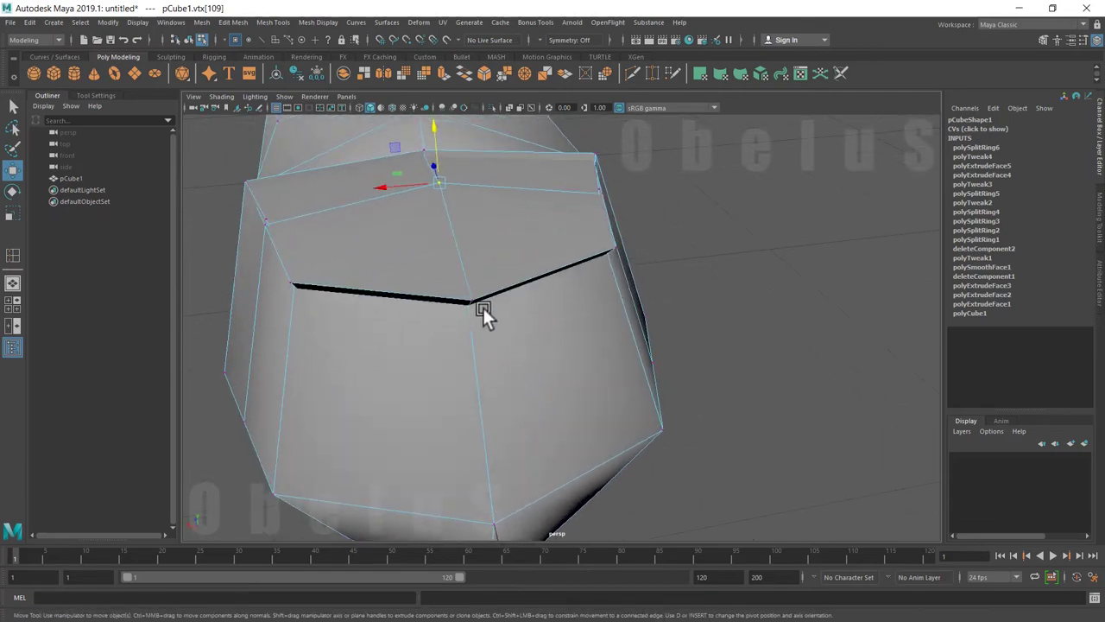
{"action": "left_click", "coordinate": [471, 297]}
{"action": "left_click_drag", "start_coordinate": [472, 253], "coordinate": [473, 239]}
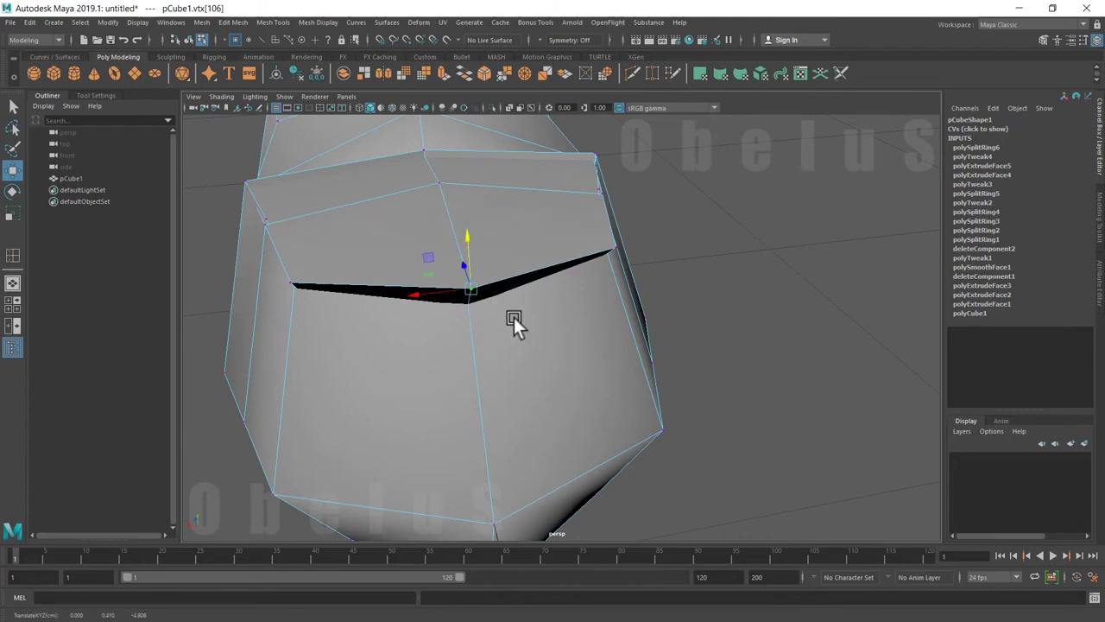
{"action": "mouse_move", "coordinate": [514, 317]}
{"action": "left_mouse_down", "text": "alt"}
{"action": "mouse_move", "coordinate": [366, 304]}
{"action": "mouse_move", "coordinate": [374, 316]}
{"action": "mouse_move", "coordinate": [501, 326]}
{"action": "mouse_move", "coordinate": [465, 285]}
{"action": "mouse_move", "coordinate": [378, 303]}
{"action": "mouse_move", "coordinate": [499, 331]}
{"action": "left_mouse_up", "text": "alt"}
Turn on smooth preview (3) for the finger mesh and inspect the rounded result
{"action": "right_click_drag", "start_coordinate": [499, 330], "coordinate": [561, 281]}
{"action": "left_click", "coordinate": [752, 154]}
{"action": "scroll", "coordinate": [330, 346], "scroll_direction": "down", "scroll_amount": 5}
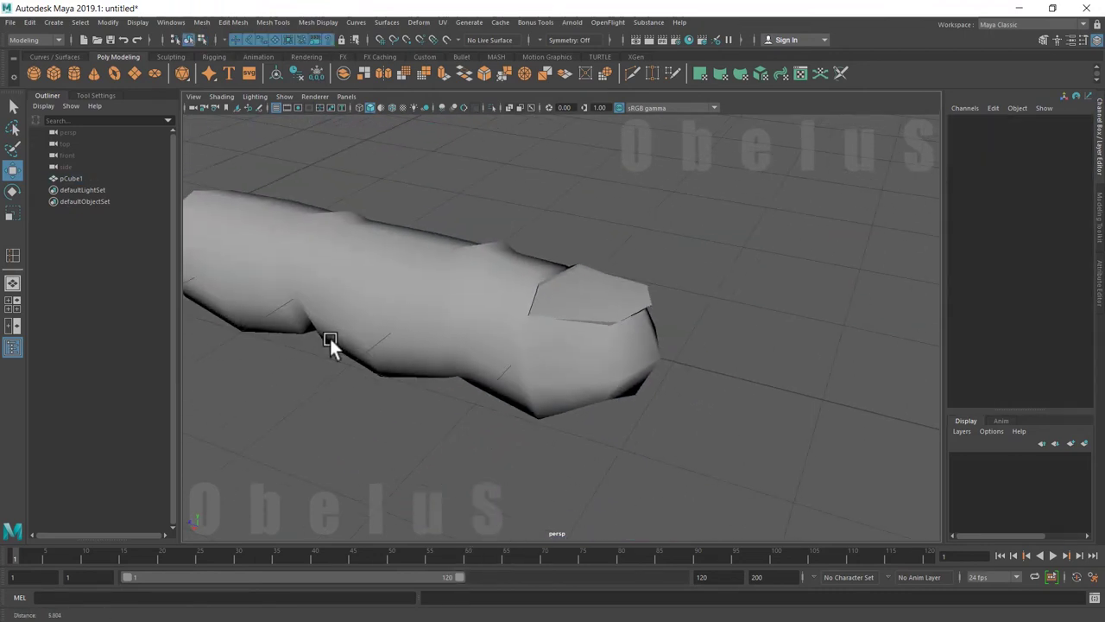
{"action": "scroll", "coordinate": [475, 314], "scroll_direction": "down", "scroll_amount": 3}
{"action": "left_click", "coordinate": [475, 314]}
{"action": "key", "text": "3"}
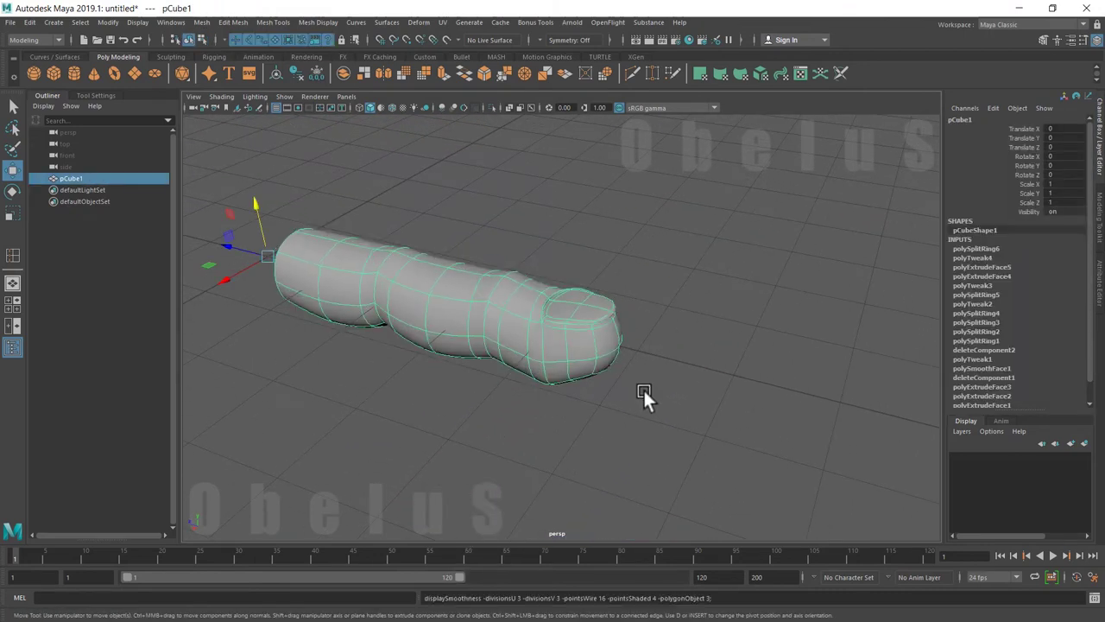
{"action": "left_click", "coordinate": [643, 387]}
{"action": "scroll", "coordinate": [562, 399], "scroll_direction": "up", "scroll_amount": 5}
{"action": "mouse_move", "coordinate": [722, 402]}
{"action": "left_mouse_down", "text": "alt"}
{"action": "mouse_move", "coordinate": [669, 413]}
{"action": "mouse_move", "coordinate": [506, 393]}
{"action": "mouse_move", "coordinate": [472, 435]}
{"action": "mouse_move", "coordinate": [590, 395]}
{"action": "mouse_move", "coordinate": [688, 396]}
{"action": "mouse_move", "coordinate": [690, 414]}
{"action": "left_mouse_up", "text": "alt"}
Select the fingernail's outline vertices in vertex mode
{"action": "left_click", "coordinate": [559, 336]}
{"action": "right_click_drag", "start_coordinate": [559, 336], "coordinate": [685, 366], "text": "alt"}
{"action": "mouse_move", "coordinate": [684, 366]}
{"action": "left_mouse_down", "text": "alt"}
{"action": "mouse_move", "coordinate": [654, 382]}
{"action": "mouse_move", "coordinate": [520, 361]}
{"action": "left_mouse_up", "text": "alt"}
{"action": "right_click_drag", "start_coordinate": [513, 293], "coordinate": [463, 298]}
{"action": "mouse_move", "coordinate": [462, 298]}
{"action": "left_mouse_down", "text": "alt"}
{"action": "mouse_move", "coordinate": [428, 358]}
{"action": "mouse_move", "coordinate": [391, 376]}
{"action": "mouse_move", "coordinate": [477, 371]}
{"action": "mouse_move", "coordinate": [431, 365]}
{"action": "mouse_move", "coordinate": [437, 283]}
{"action": "left_mouse_up", "text": "alt"}
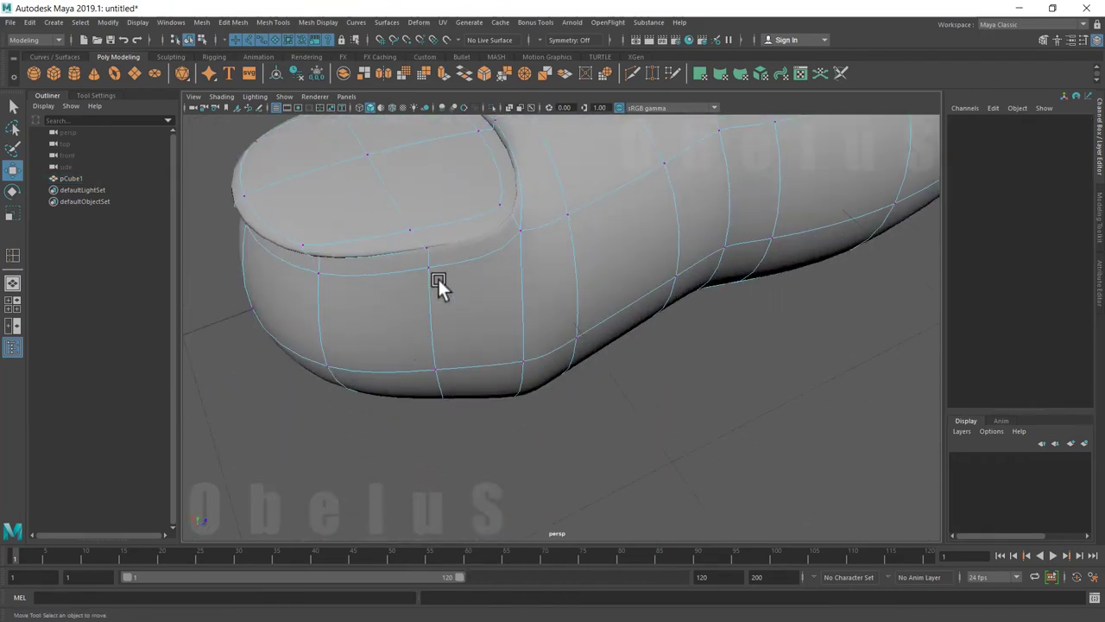
{"action": "left_click_drag", "start_coordinate": [490, 197], "coordinate": [526, 242]}
{"action": "mouse_move", "coordinate": [527, 242]}
{"action": "left_mouse_down", "text": "alt"}
{"action": "mouse_move", "coordinate": [389, 283]}
{"action": "mouse_move", "coordinate": [325, 264]}
{"action": "mouse_move", "coordinate": [518, 288]}
{"action": "mouse_move", "coordinate": [512, 309]}
{"action": "left_mouse_up", "text": "alt"}
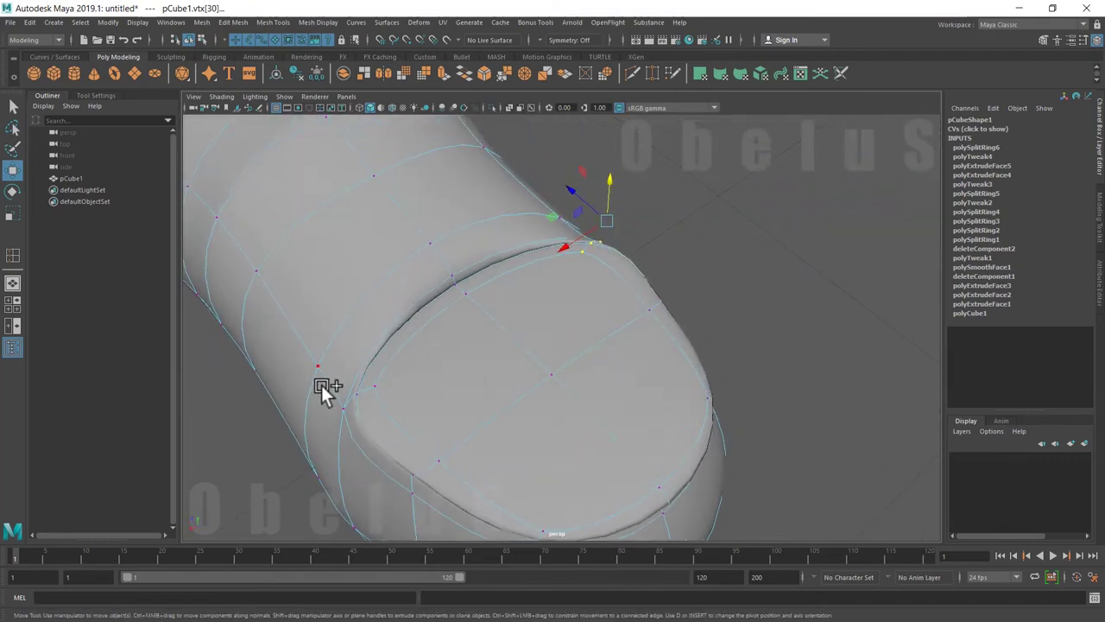
{"action": "left_click_drag", "start_coordinate": [321, 386], "coordinate": [388, 412], "text": "shift"}
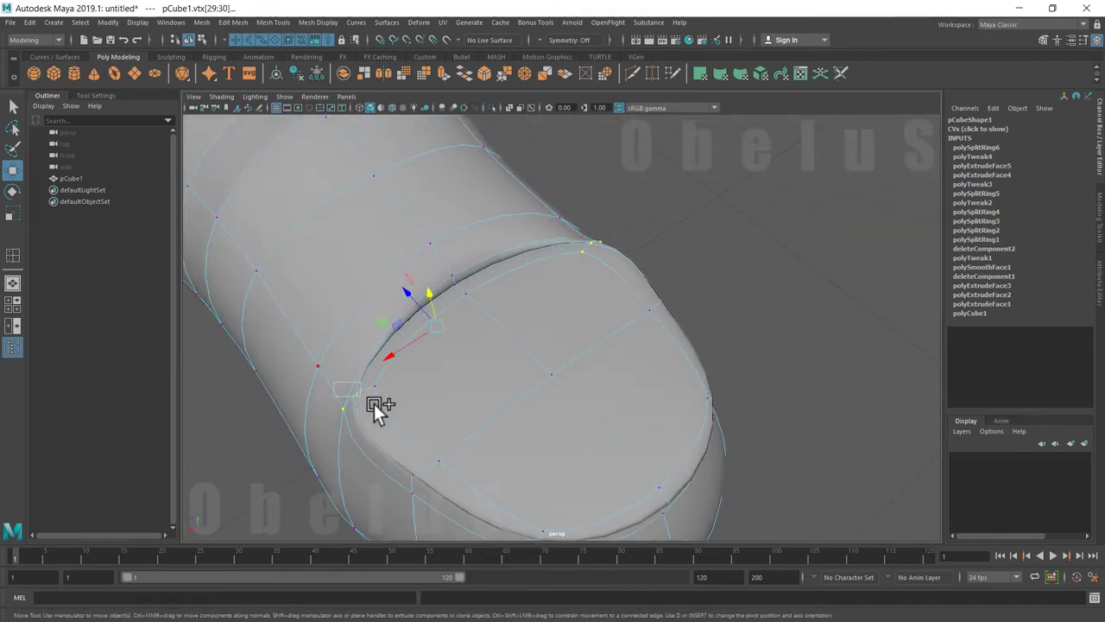
{"action": "left_click_drag", "start_coordinate": [327, 380], "coordinate": [394, 415]}
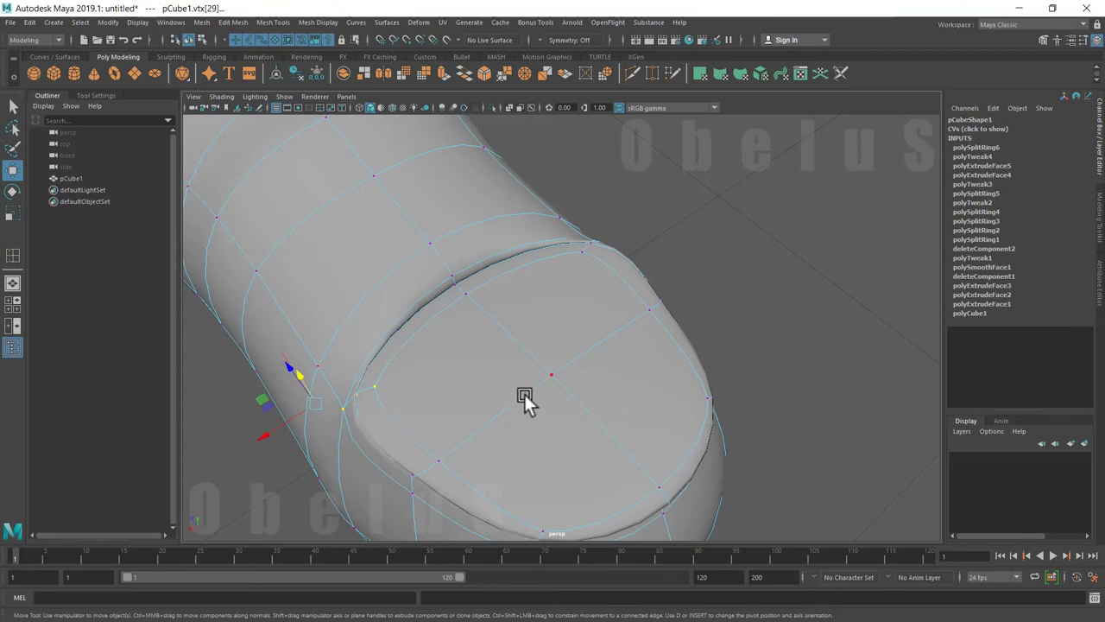
{"action": "mouse_move", "coordinate": [524, 394]}
{"action": "left_mouse_down", "text": "alt"}
{"action": "mouse_move", "coordinate": [536, 395]}
{"action": "mouse_move", "coordinate": [476, 412]}
{"action": "mouse_move", "coordinate": [513, 294]}
{"action": "left_mouse_up", "text": "alt"}
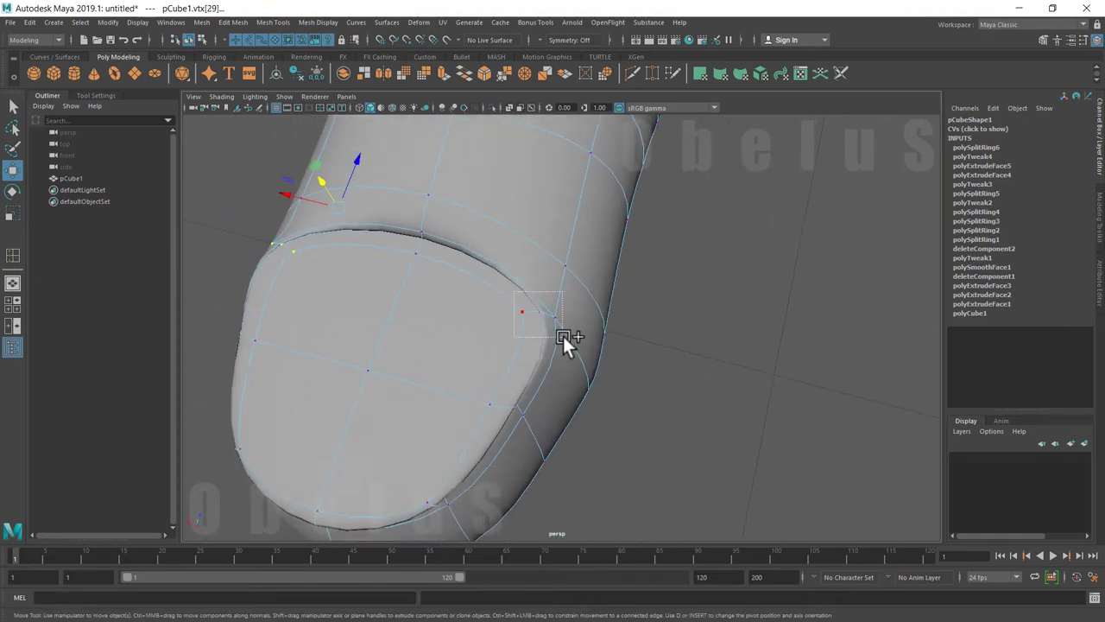
Scale the nail outline vertices to tighten the nail, then return to Object Mode
{"action": "key", "text": "r"}
{"action": "mouse_move", "coordinate": [412, 370]}
{"action": "left_mouse_down", "text": "alt"}
{"action": "mouse_move", "coordinate": [468, 346]}
{"action": "mouse_move", "coordinate": [382, 298]}
{"action": "mouse_move", "coordinate": [395, 293]}
{"action": "left_mouse_up", "text": "alt"}
{"action": "left_click_drag", "start_coordinate": [469, 353], "coordinate": [371, 376], "text": "alt"}
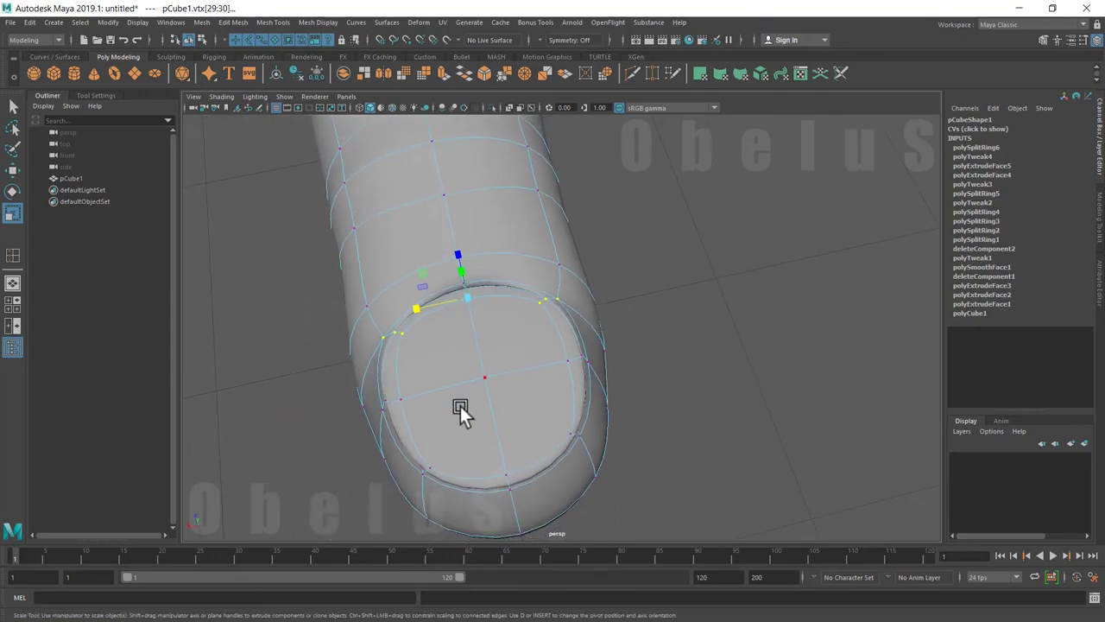
{"action": "left_click_drag", "start_coordinate": [459, 412], "coordinate": [488, 377], "text": "alt"}
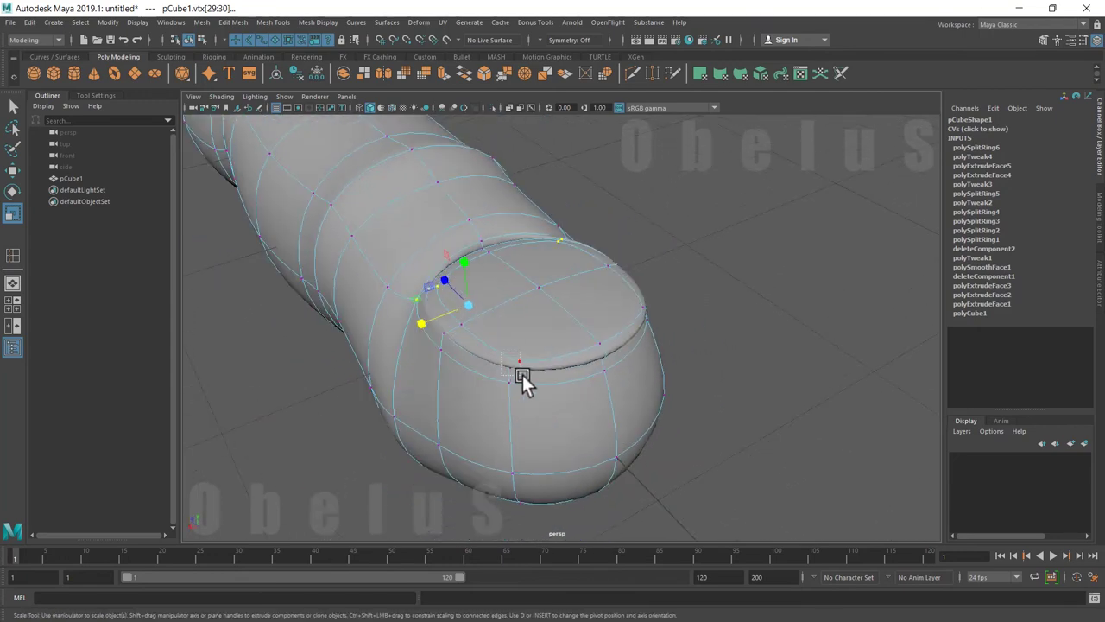
{"action": "mouse_move", "coordinate": [561, 377]}
{"action": "left_mouse_down", "text": "alt"}
{"action": "mouse_move", "coordinate": [491, 386]}
{"action": "mouse_move", "coordinate": [453, 331]}
{"action": "mouse_move", "coordinate": [478, 353]}
{"action": "left_mouse_up", "text": "alt"}
{"action": "mouse_move", "coordinate": [402, 388]}
{"action": "left_mouse_down", "text": "alt"}
{"action": "mouse_move", "coordinate": [437, 390]}
{"action": "mouse_move", "coordinate": [469, 432]}
{"action": "mouse_move", "coordinate": [631, 375]}
{"action": "mouse_move", "coordinate": [524, 381]}
{"action": "left_mouse_up", "text": "alt"}
{"action": "left_click", "coordinate": [402, 389]}
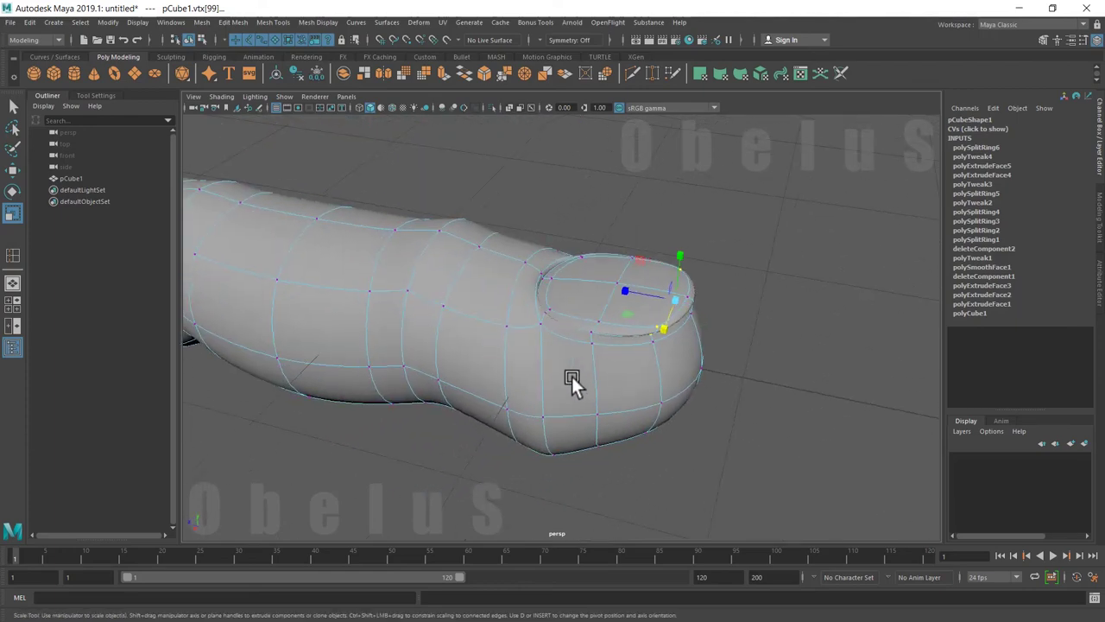
{"action": "right_click_drag", "start_coordinate": [572, 291], "coordinate": [636, 274]}
{"action": "scroll", "coordinate": [354, 401], "scroll_direction": "down", "scroll_amount": 3}
{"action": "left_click", "coordinate": [354, 402]}
{"action": "mouse_move", "coordinate": [354, 401]}
{"action": "left_mouse_down", "text": "alt"}
{"action": "mouse_move", "coordinate": [395, 370]}
{"action": "mouse_move", "coordinate": [419, 405]}
{"action": "mouse_move", "coordinate": [518, 402]}
{"action": "mouse_move", "coordinate": [382, 415]}
{"action": "mouse_move", "coordinate": [387, 311]}
{"action": "mouse_move", "coordinate": [375, 397]}
{"action": "mouse_move", "coordinate": [414, 383]}
{"action": "left_mouse_up", "text": "alt"}
Turn off smooth preview (1) so the finger shows its faceted low-poly cage
{"action": "left_click", "coordinate": [504, 379]}
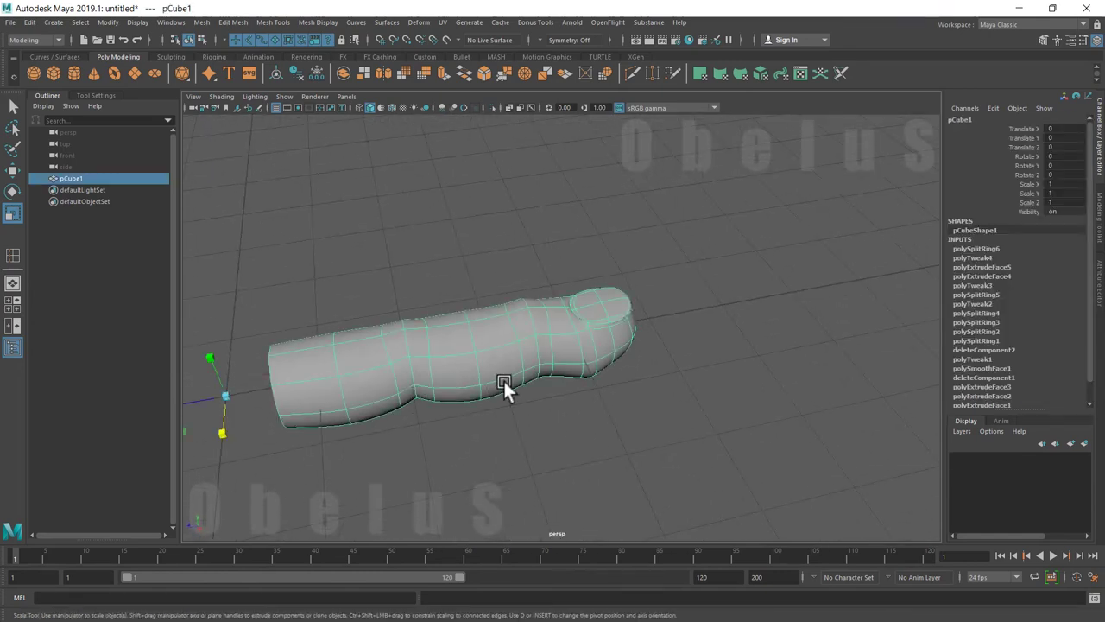
{"action": "key", "text": "1"}
{"action": "left_click", "coordinate": [647, 428]}
{"action": "left_click", "coordinate": [589, 363]}
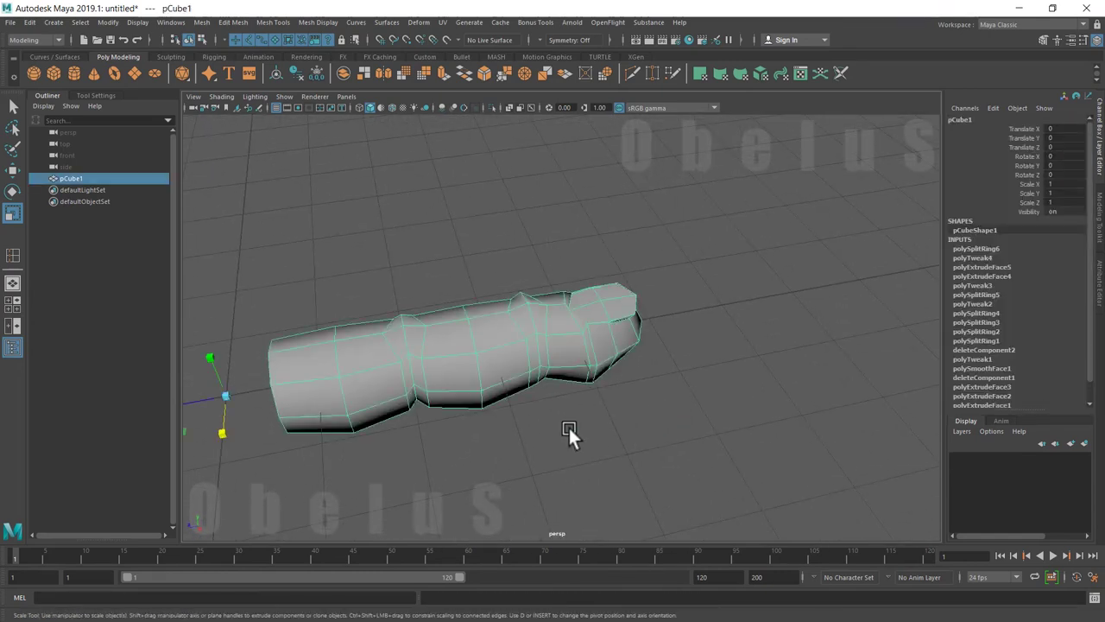
{"action": "mouse_move", "coordinate": [570, 432]}
{"action": "left_mouse_down", "text": "alt"}
{"action": "mouse_move", "coordinate": [412, 436]}
{"action": "mouse_move", "coordinate": [427, 376]}
{"action": "mouse_move", "coordinate": [592, 403]}
{"action": "mouse_move", "coordinate": [543, 424]}
{"action": "mouse_move", "coordinate": [367, 415]}
{"action": "mouse_move", "coordinate": [443, 444]}
{"action": "left_mouse_up", "text": "alt"}
{"action": "left_click", "coordinate": [537, 421]}
{"action": "middle_click_drag", "start_coordinate": [443, 452], "coordinate": [458, 318], "text": "alt"}
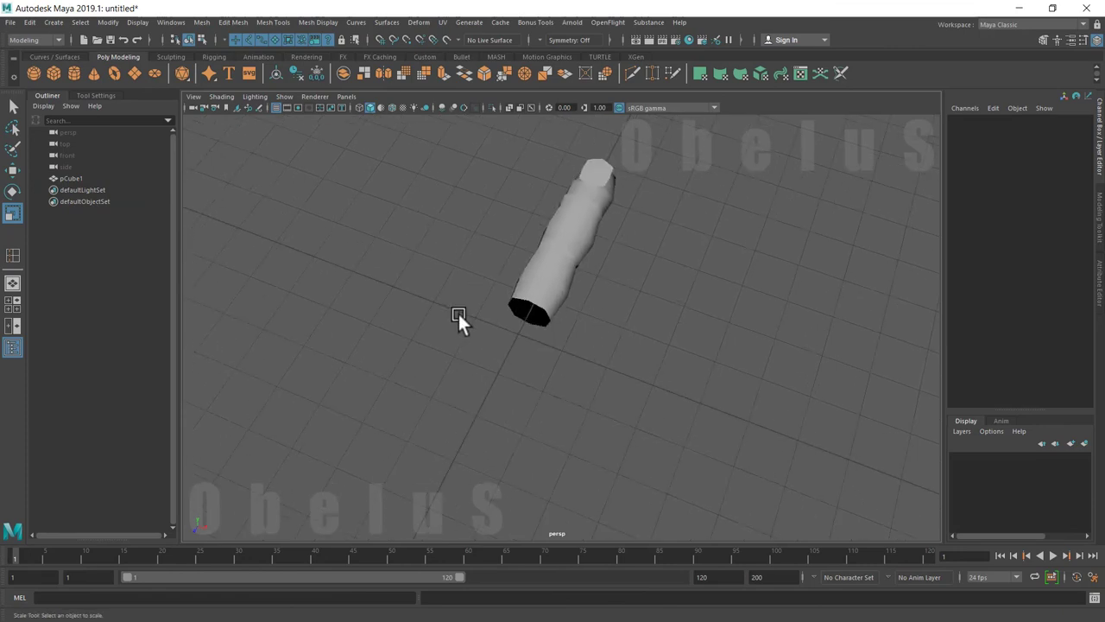